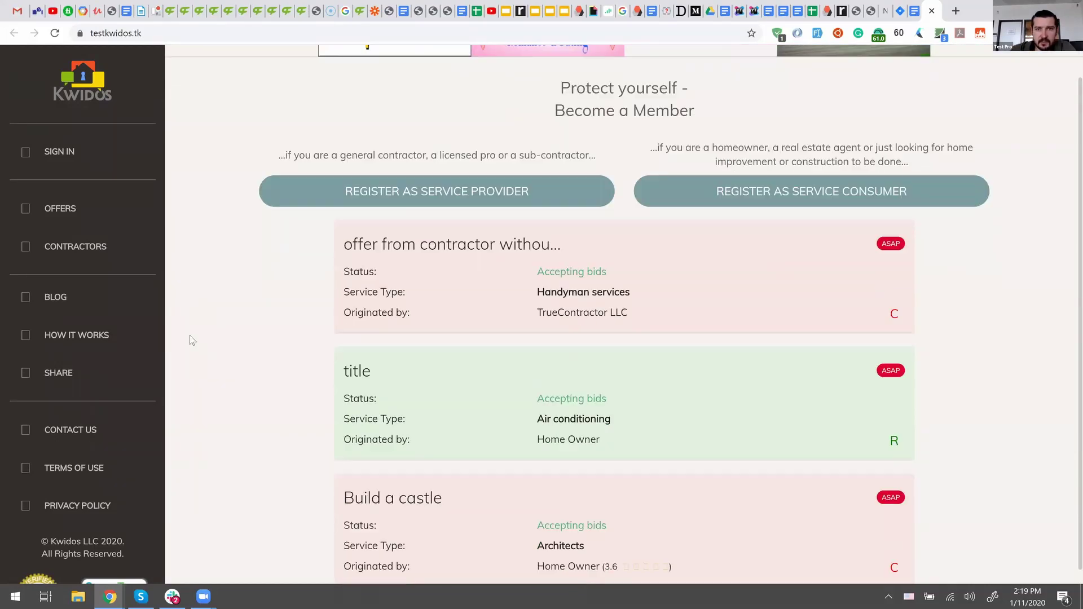
Check the SecureTrust Trusted Commerce seal on the Kwidos site, highlight its compliance line, and close the certificate window
scroll(157, 358, "down", 1)
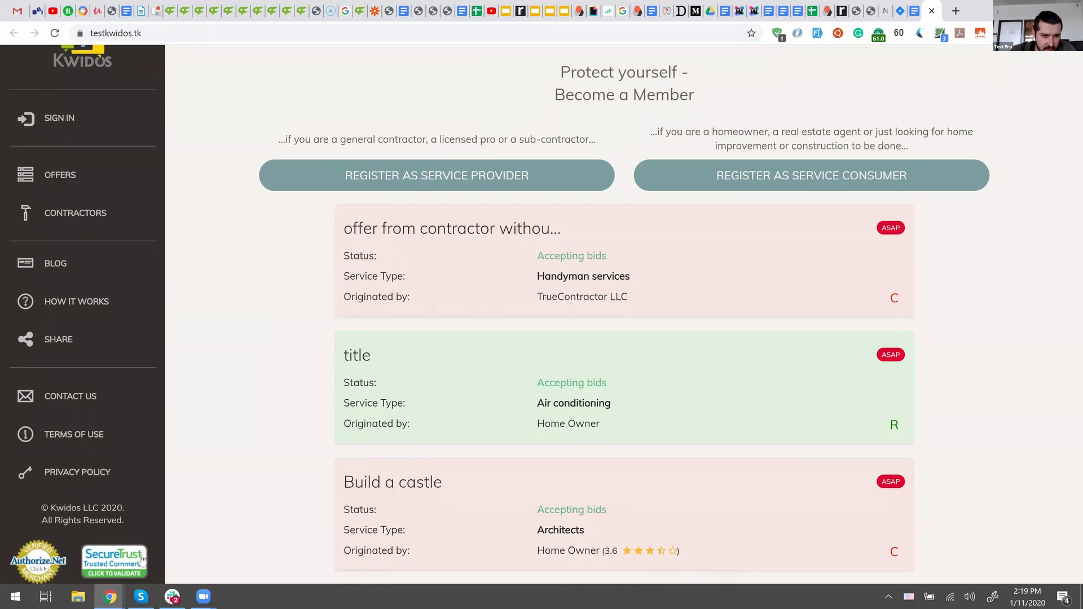
left_click(112, 564)
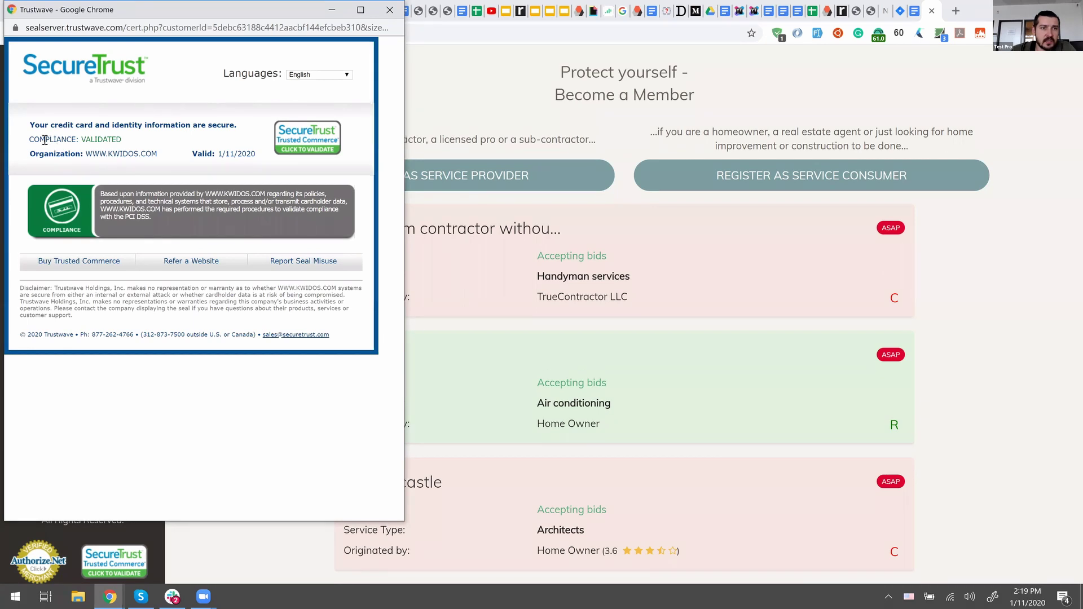
left_click_drag(39, 139, 136, 143)
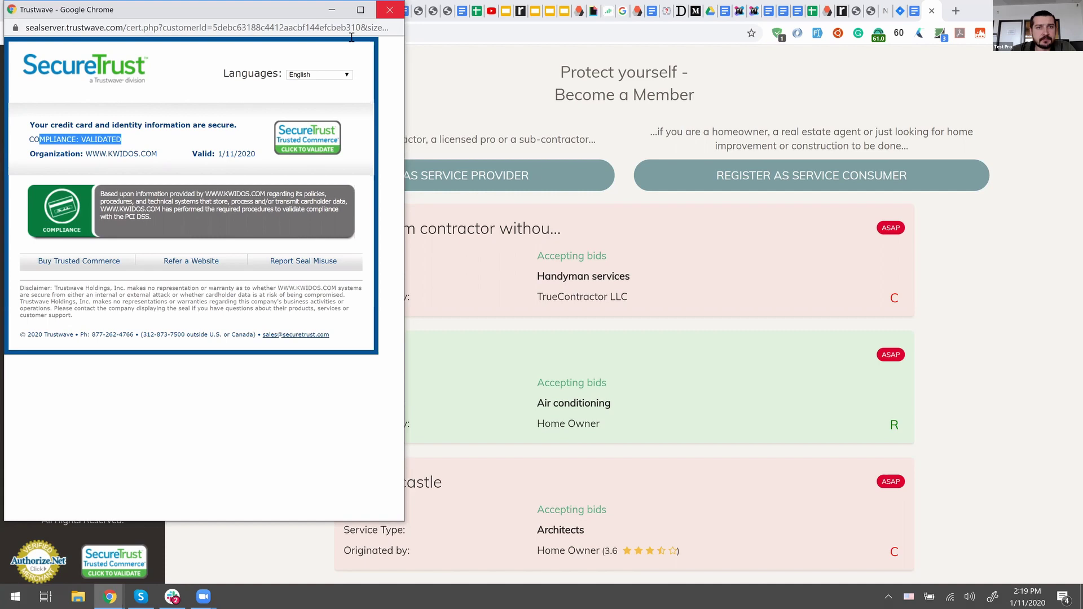
left_click(390, 10)
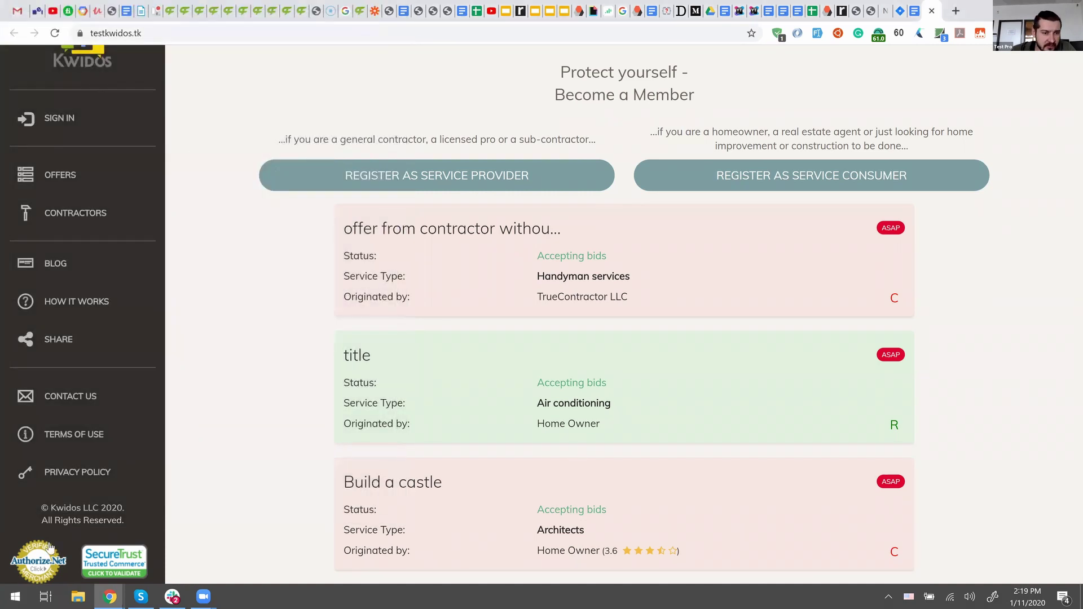
Check the Authorize.Net merchant seal on the Kwidos site, highlight the heading of its verification page, and close that window
left_click(41, 558)
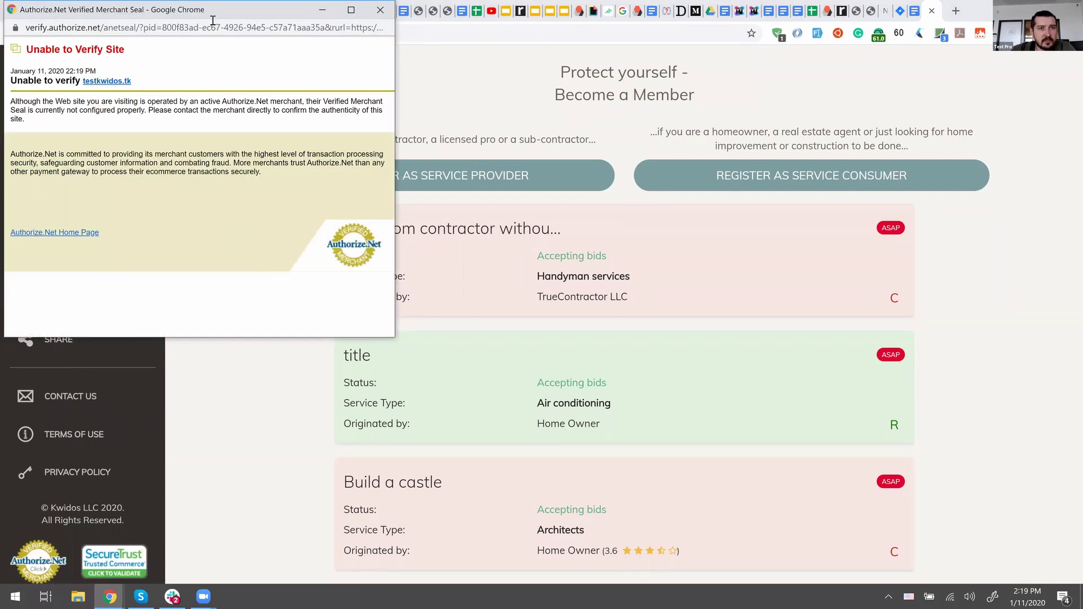
left_click_drag(216, 15, 236, 92)
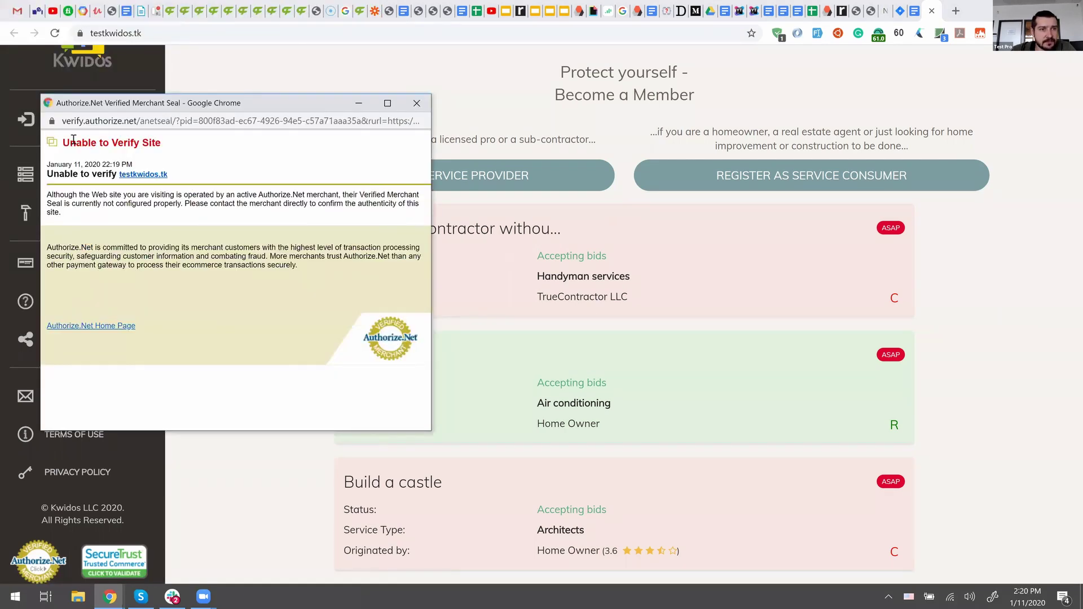
left_click_drag(64, 141, 153, 155)
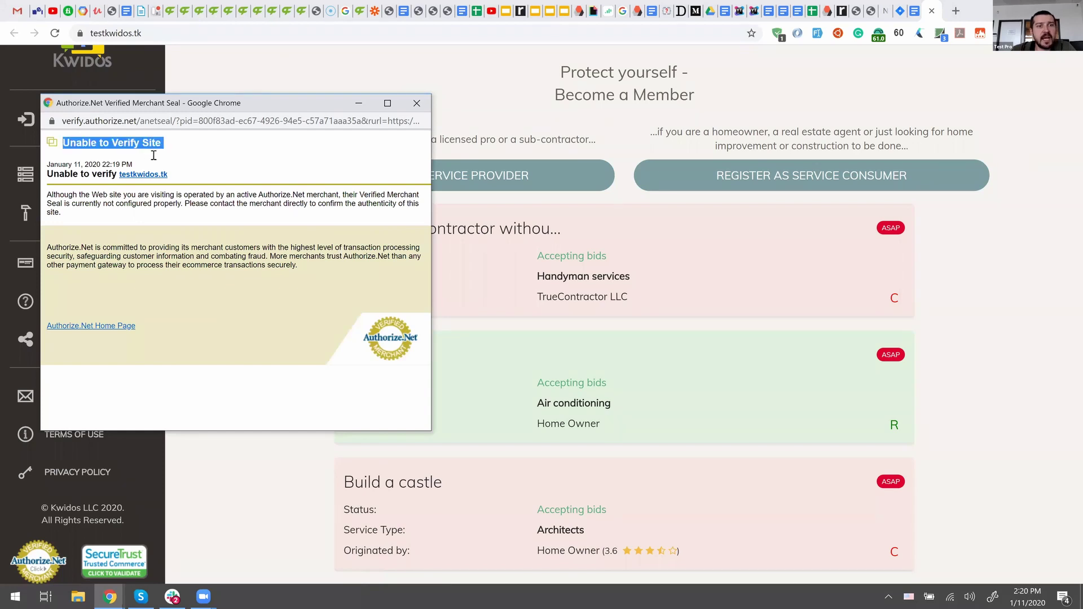
left_click(168, 203)
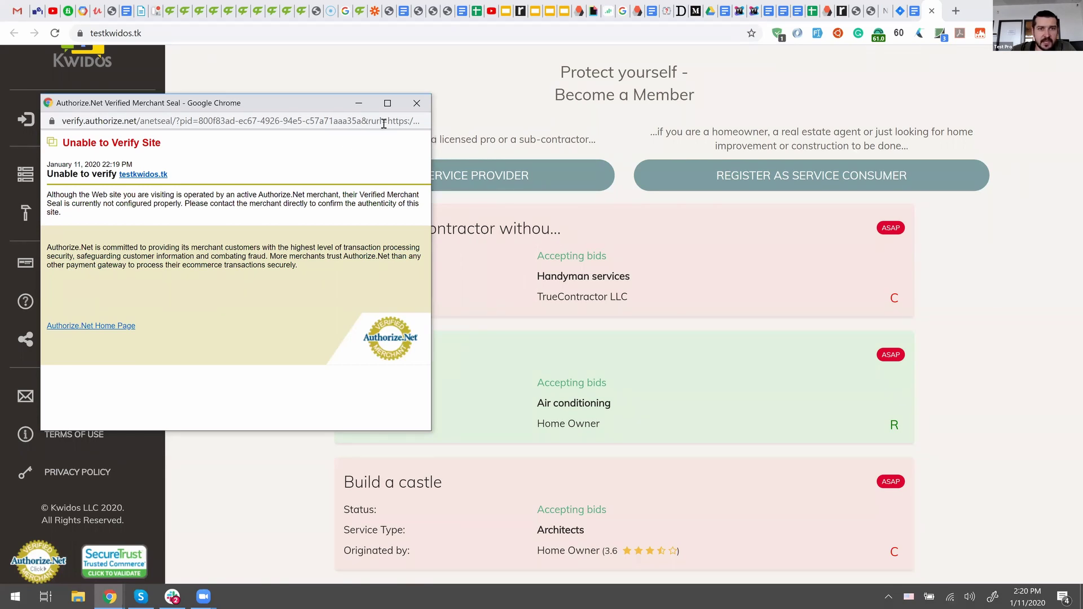
left_click(416, 104)
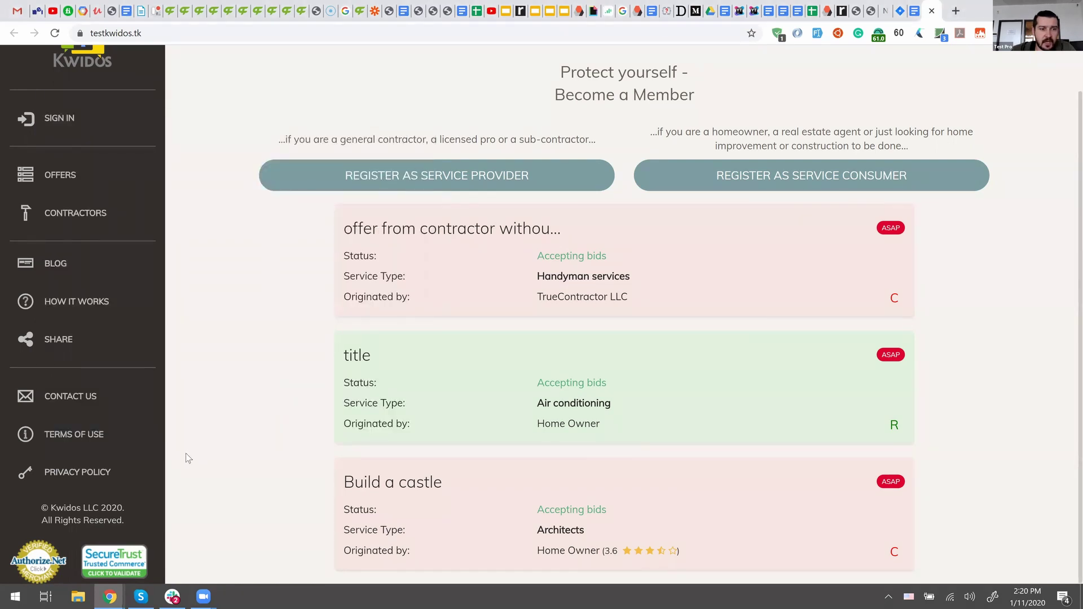
Switch to the Jira backlog and start a new issue, looking through the project list and keeping Kwidos (KWID)
left_click(904, 11)
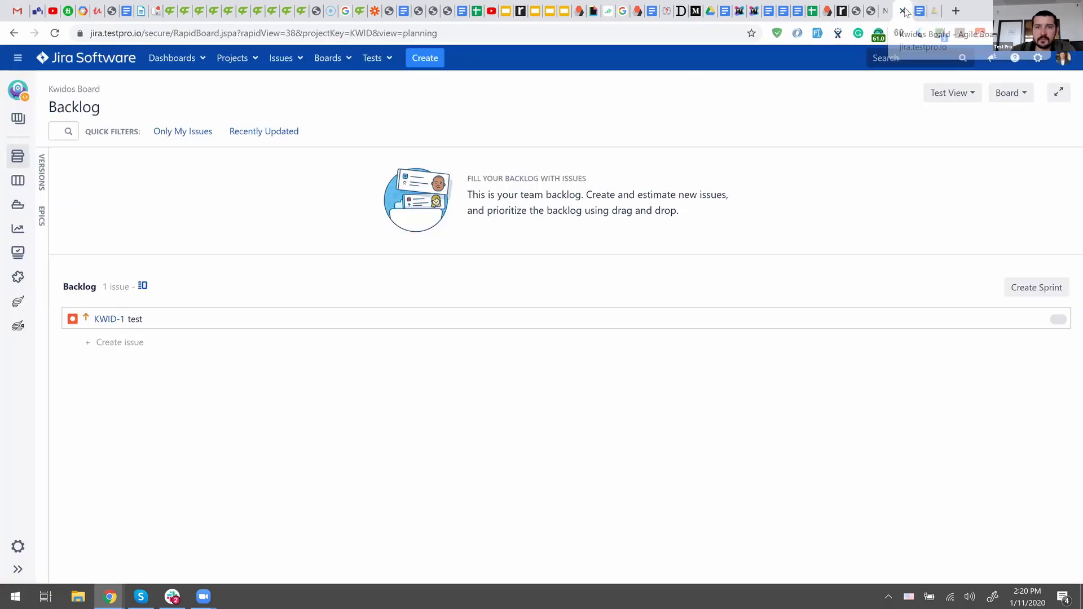
left_click(425, 58)
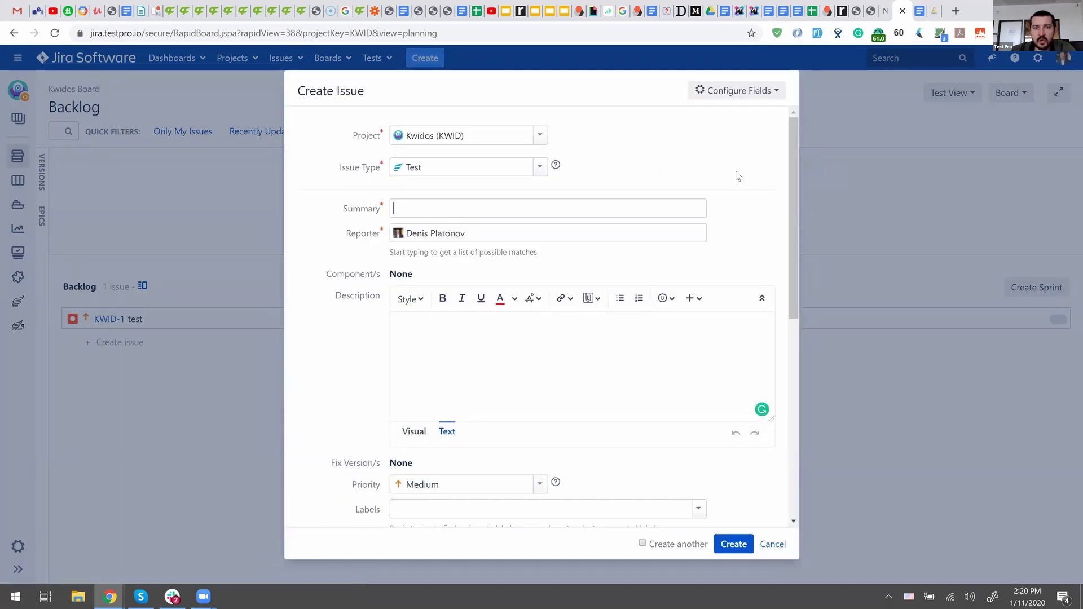
left_click(540, 136)
scroll(481, 367, "down", 3)
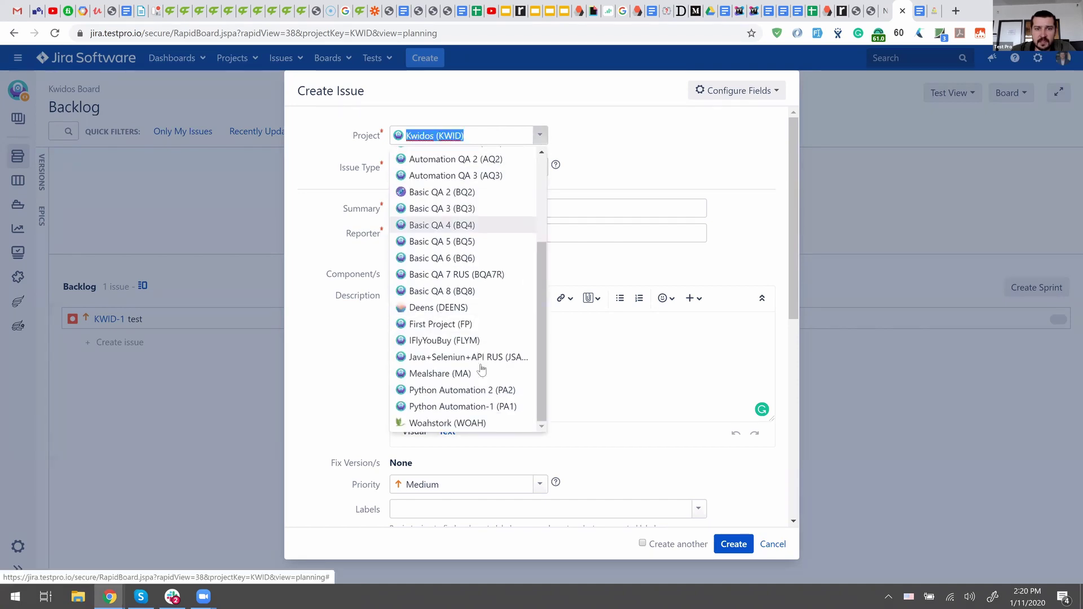
scroll(481, 369, "up", 3)
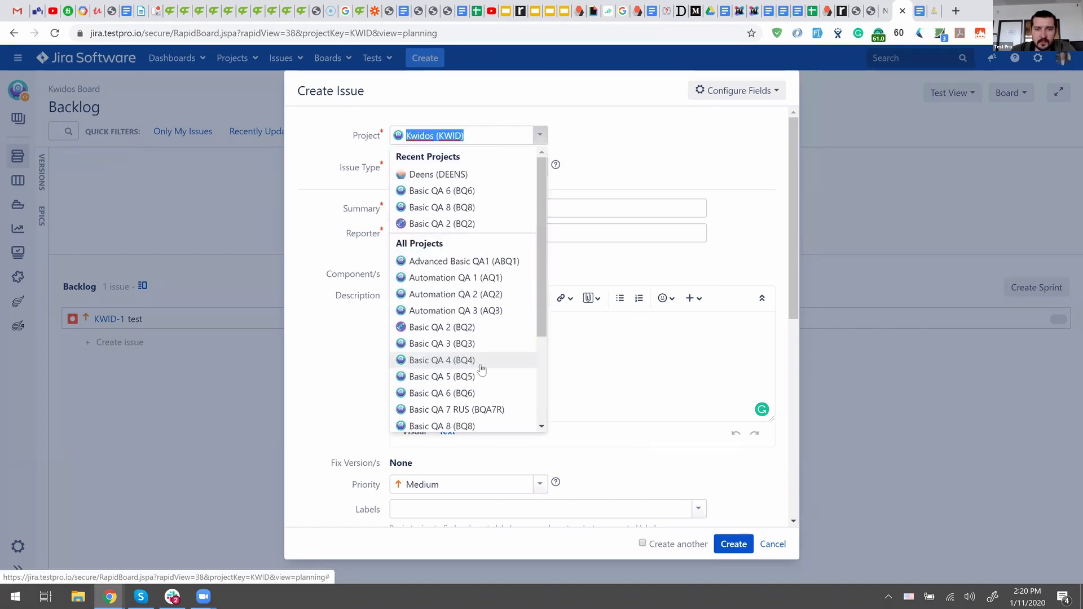
left_click(609, 129)
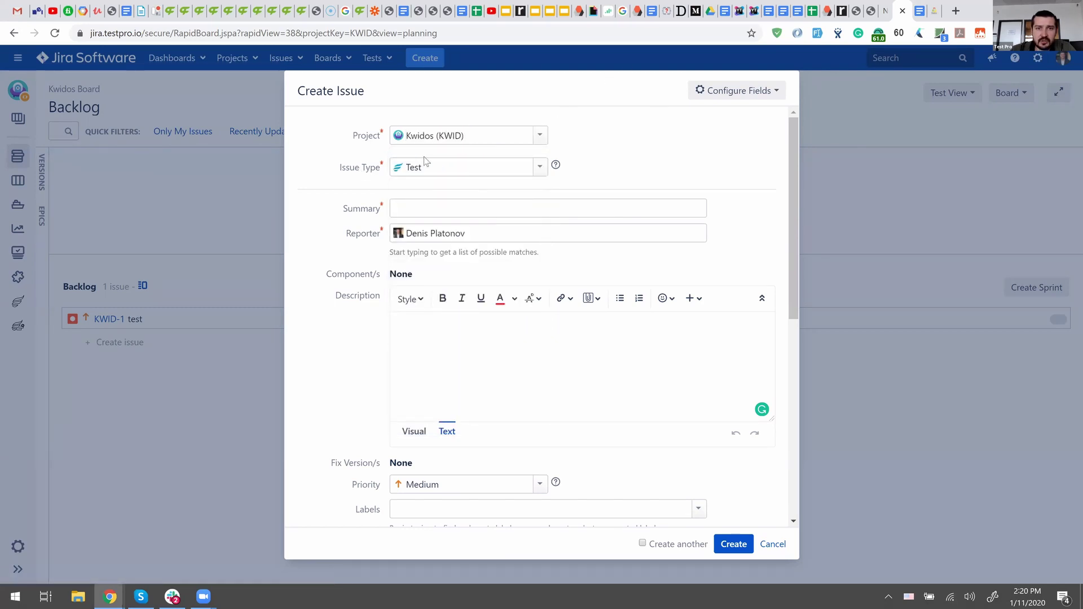
Set the new issue's type to Bug, look over the form, and make the Summary field ready for entry
left_click(538, 168)
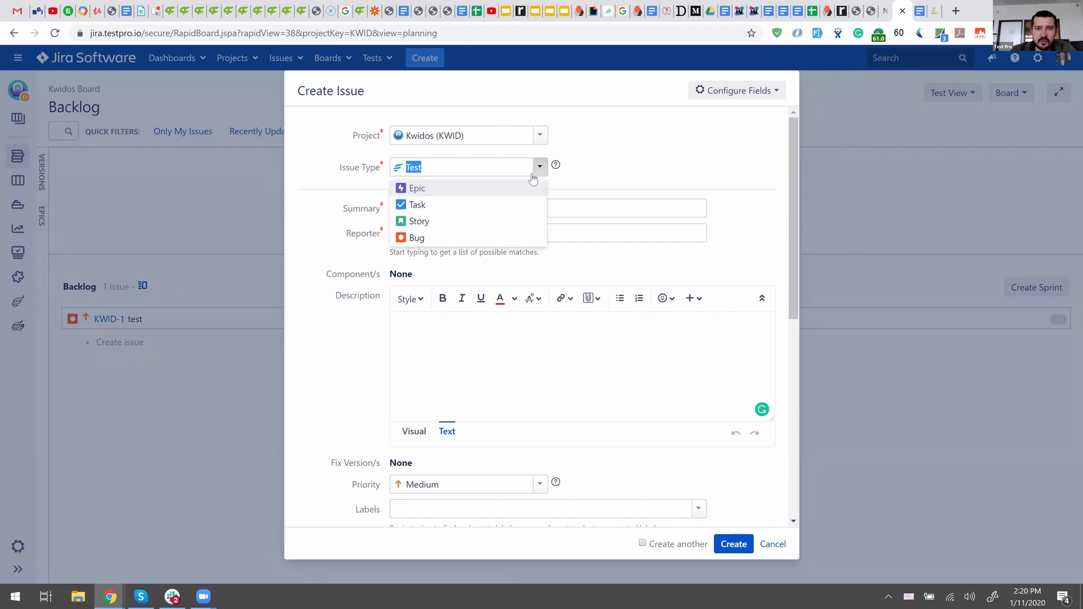
left_click(465, 239)
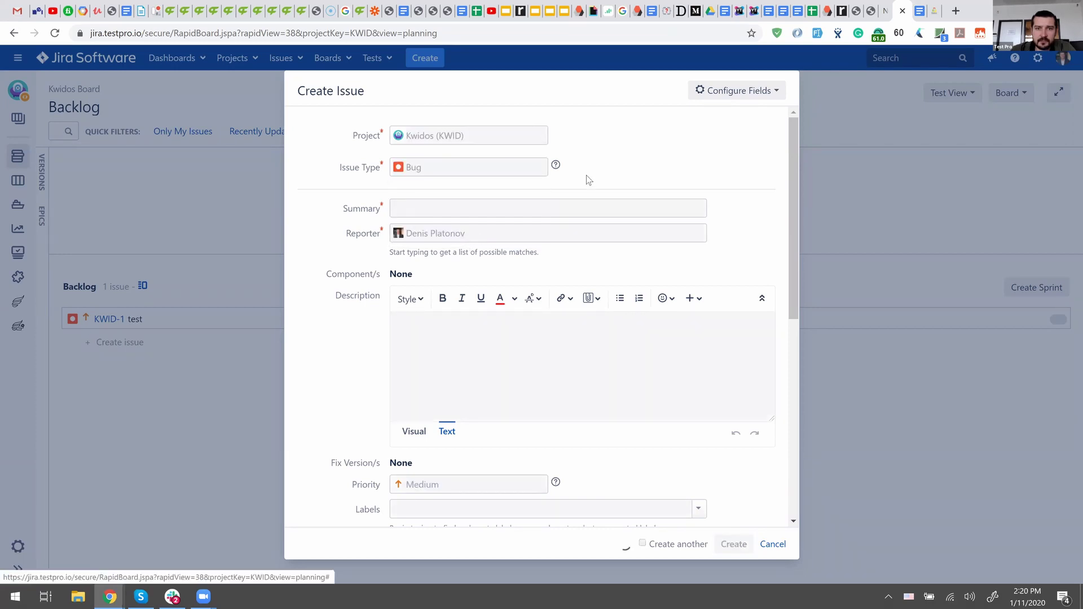
scroll(599, 177, "down", 5)
scroll(601, 177, "up", 5)
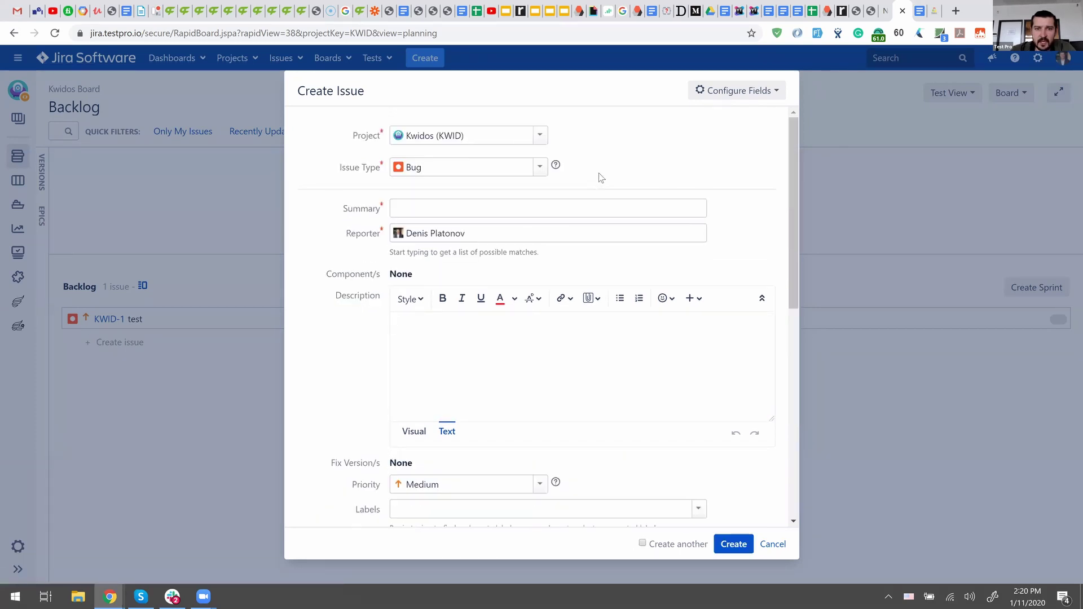
left_click(523, 206)
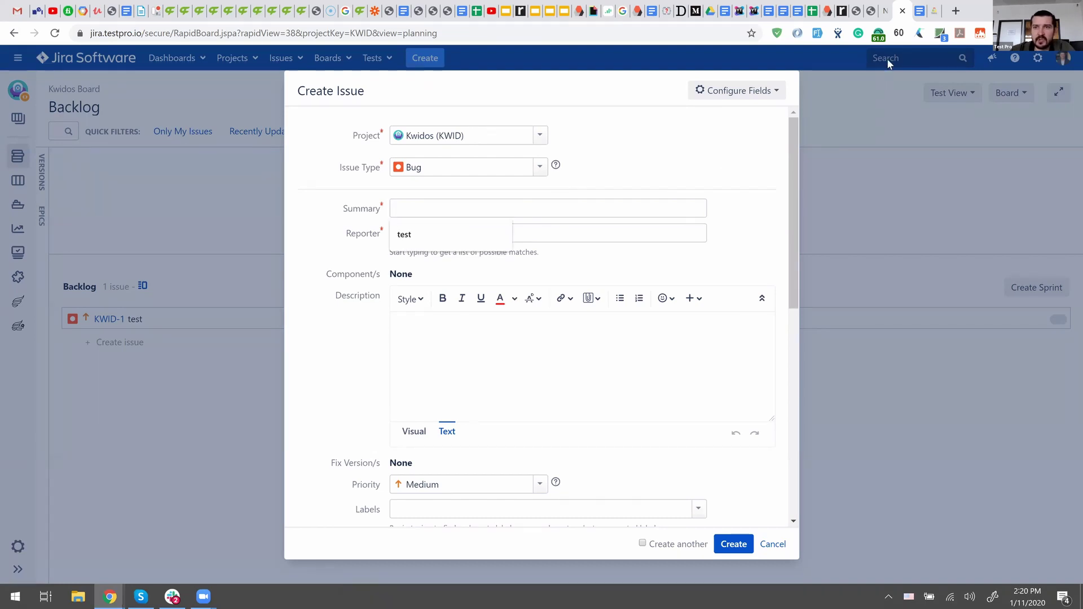
Switch to the Google Slides presentation, review the "How to log bugs?" slide on bug fields, and leave presentation mode
key("alt+Tab")
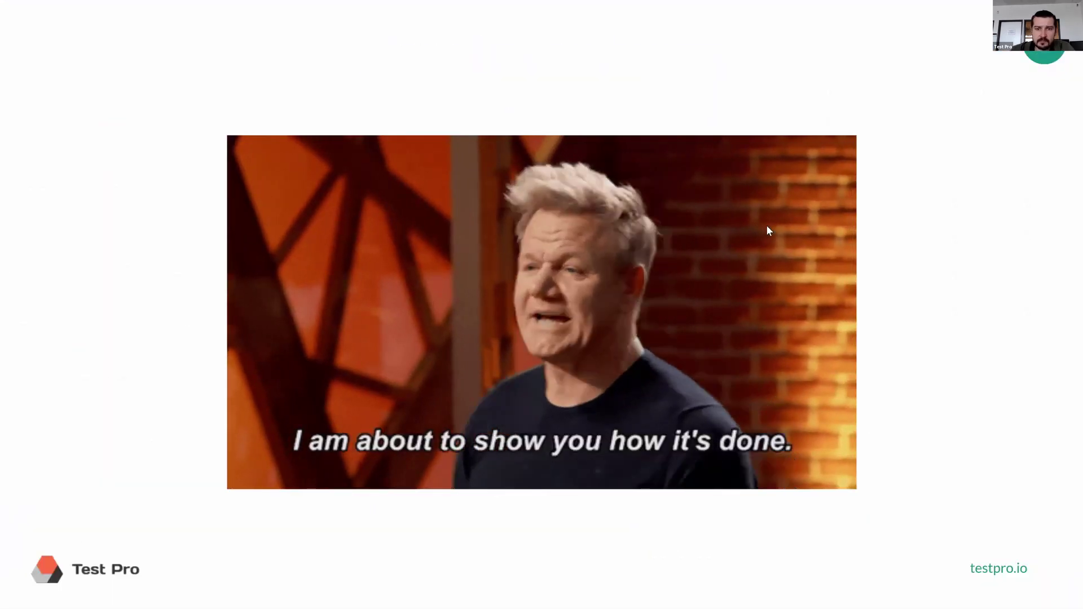
key("Left")
key("Left")
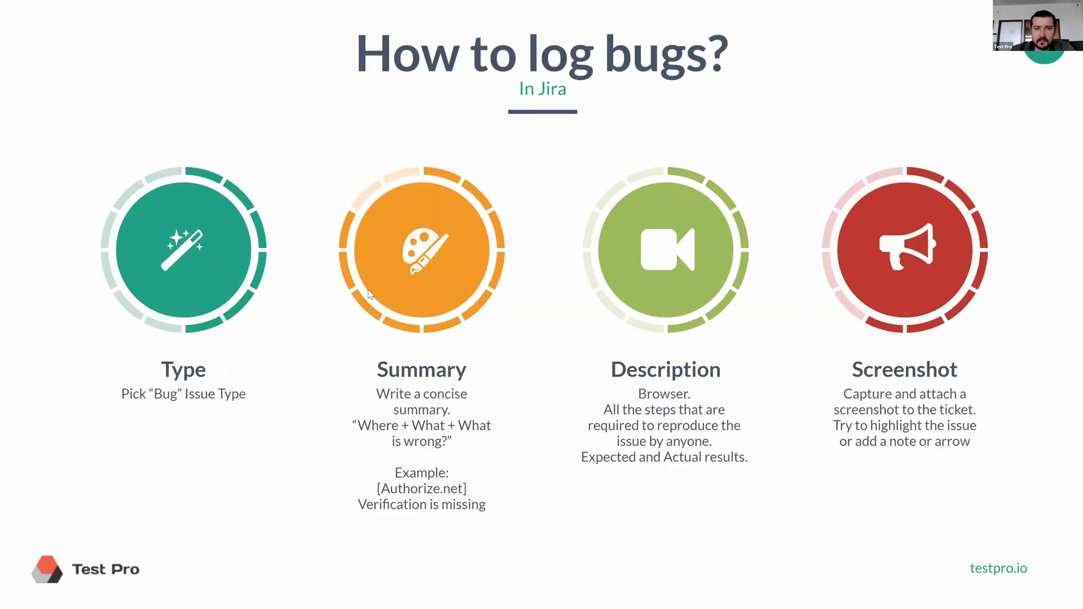
key("alt+Tab")
key("Escape")
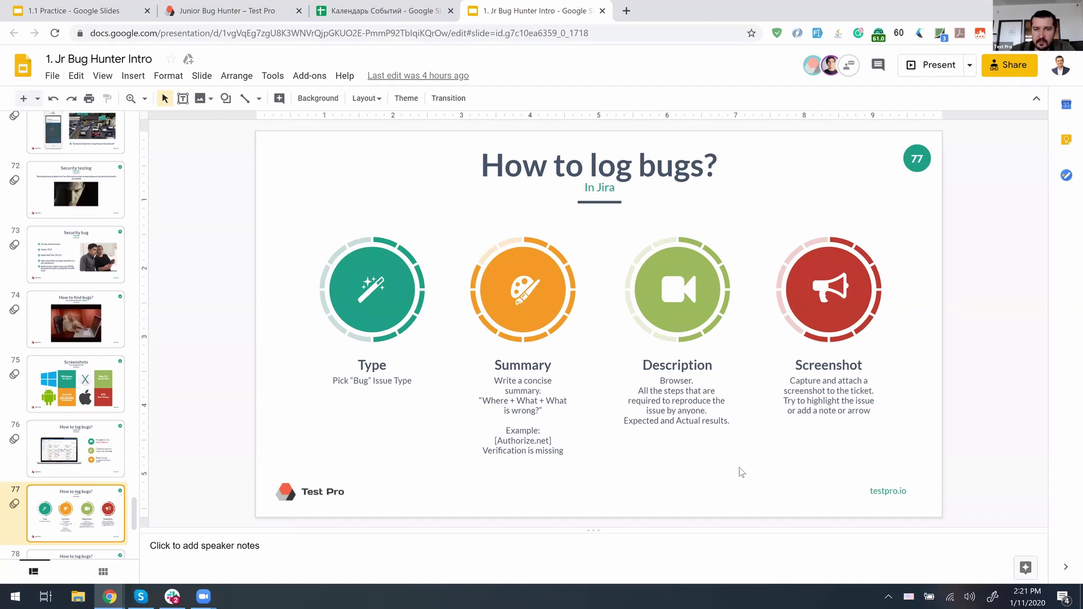
Return to the new Jira issue and begin its summary with the location tag "[Authorize.net]"
key("alt+Tab")
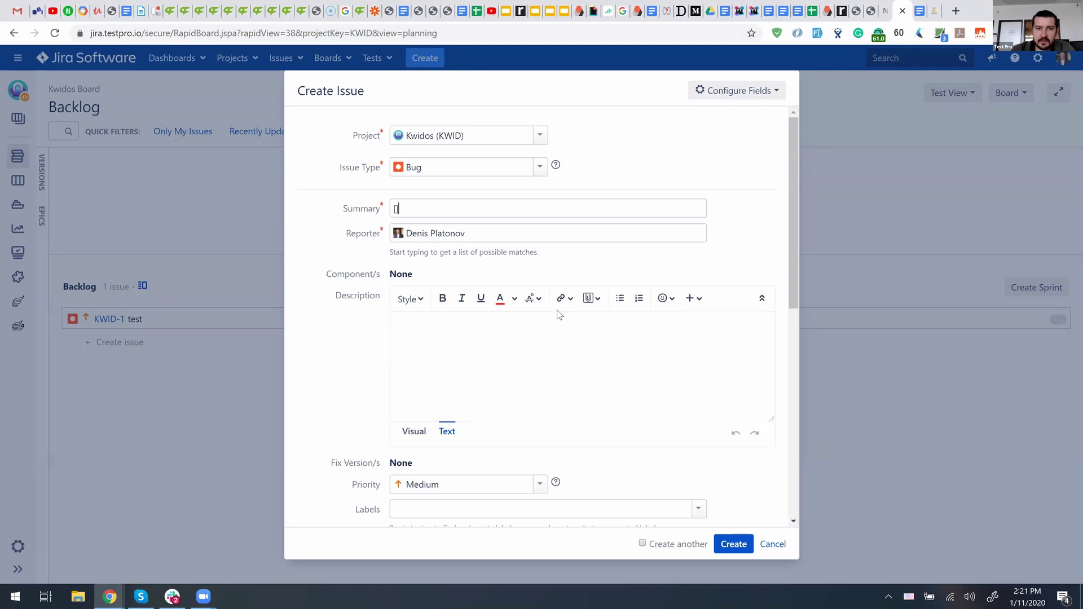
type("uth")
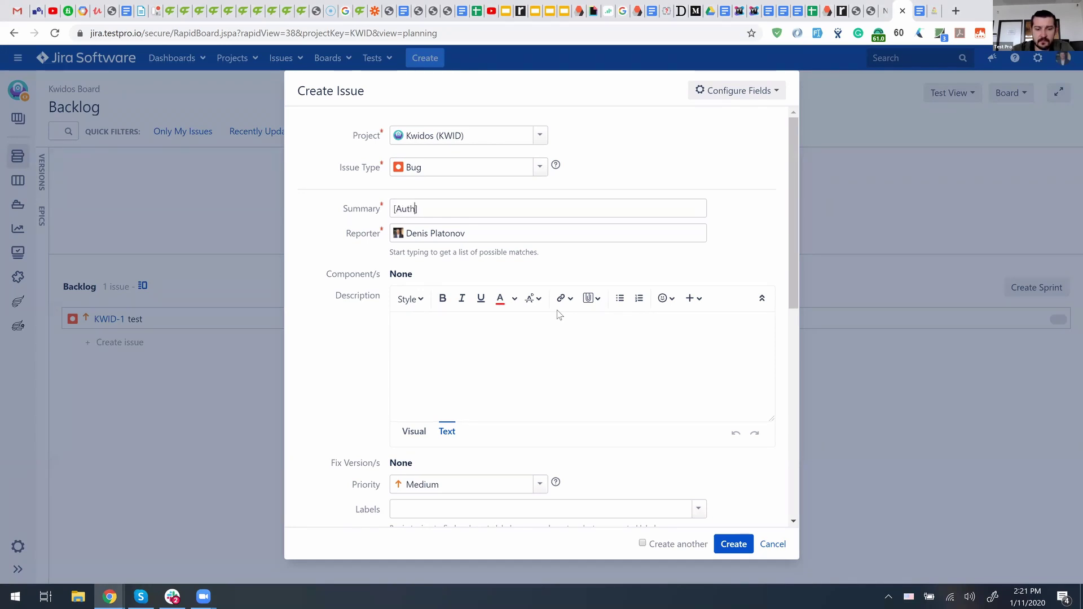
type("orize.net] Va")
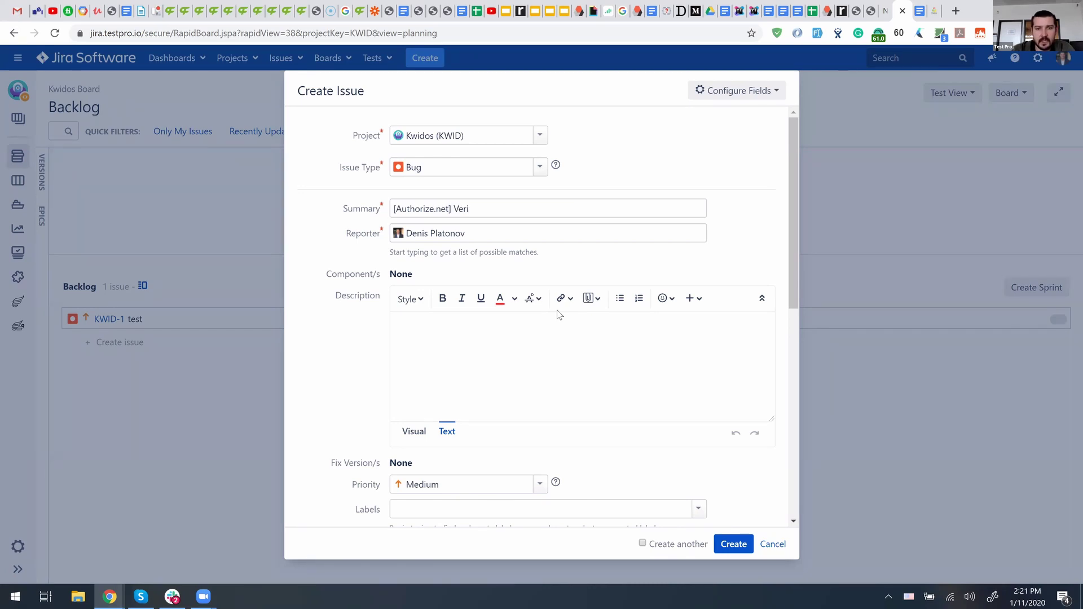
Recheck the wording of the Authorize.Net seal's verification page on the Kwidos site, close it, and return to the Jira issue
left_click(934, 10)
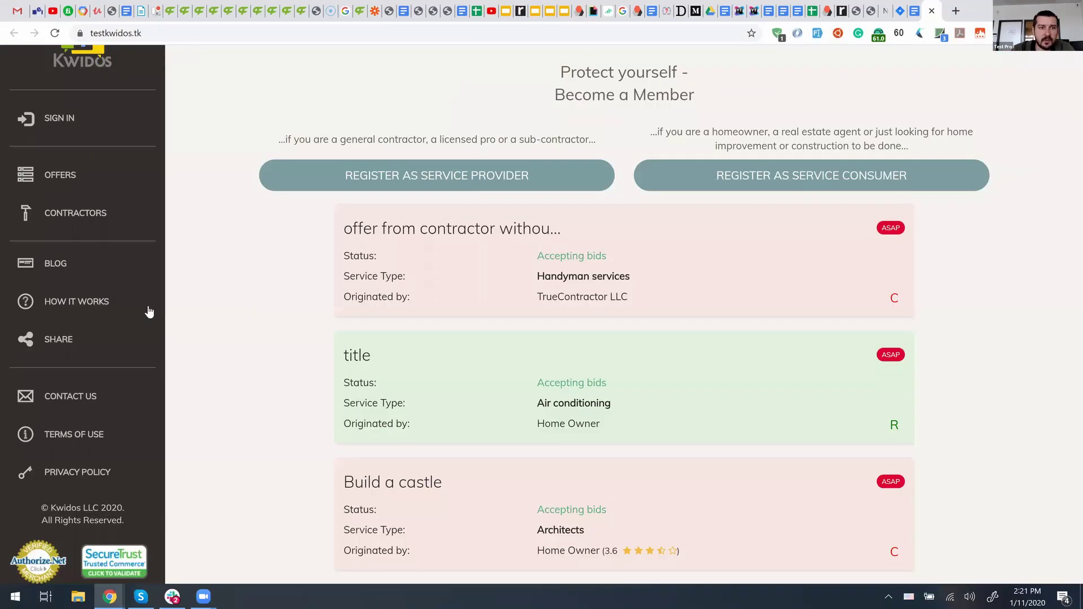
left_click(35, 567)
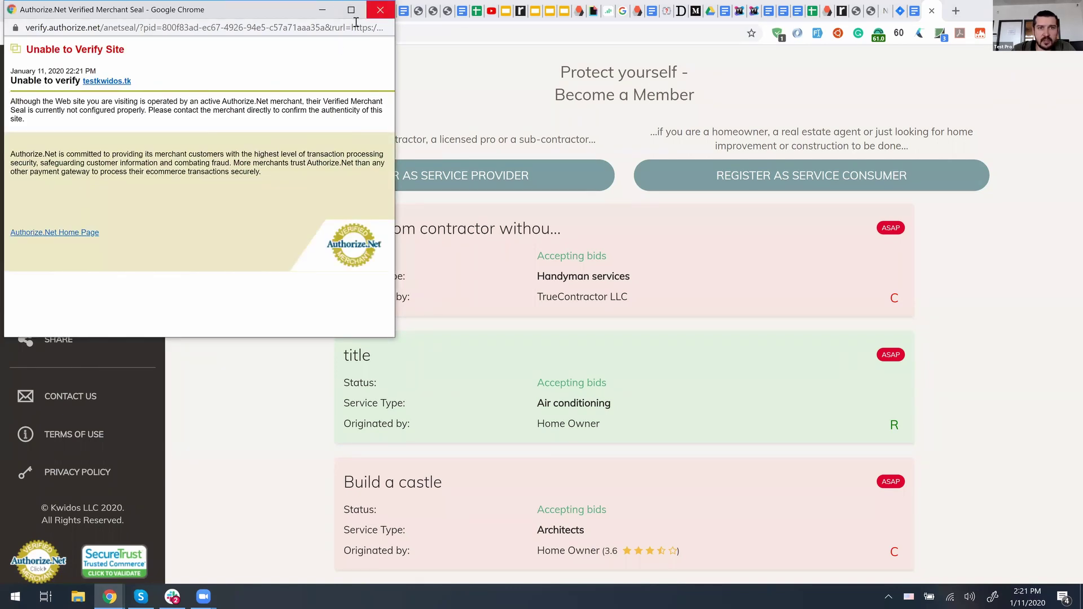
key("ctrl+w")
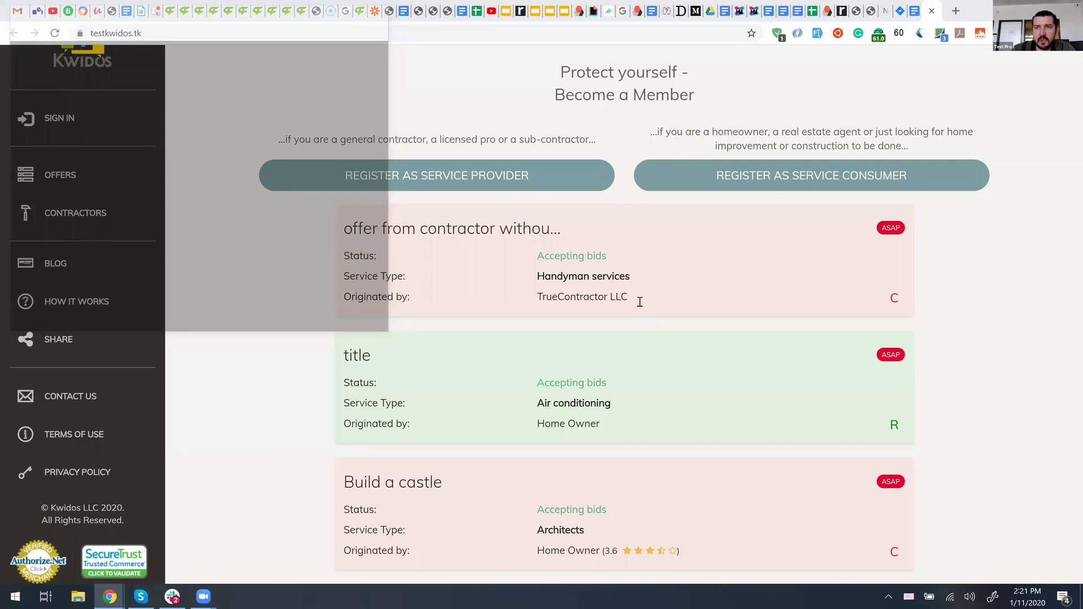
left_click(901, 14)
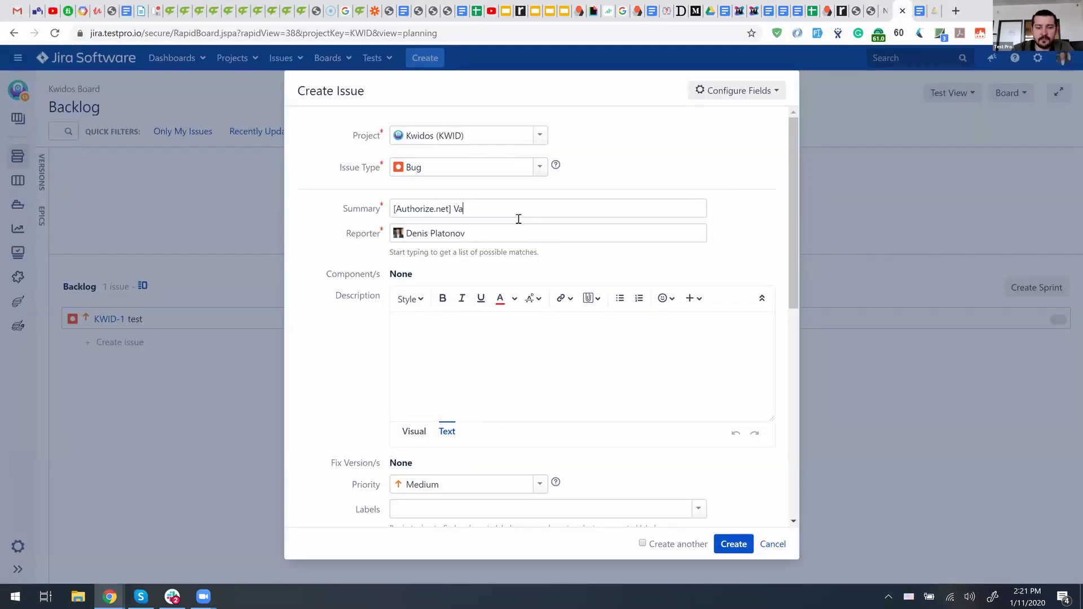
Complete the bug's summary so that it reads "[Authorize.net] Verification is missing"
type("ification ")
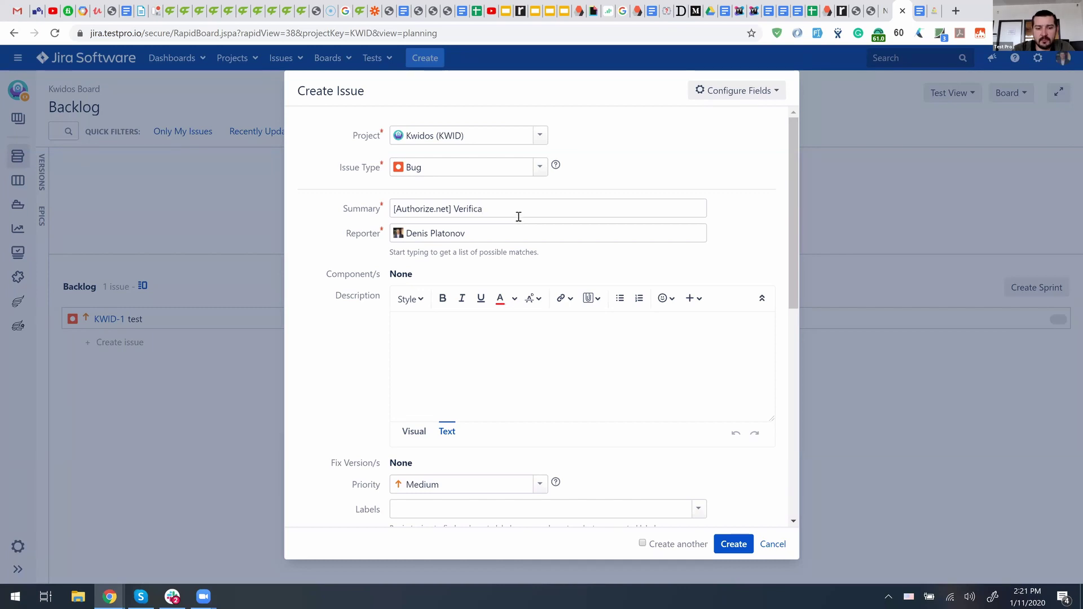
type("is miss")
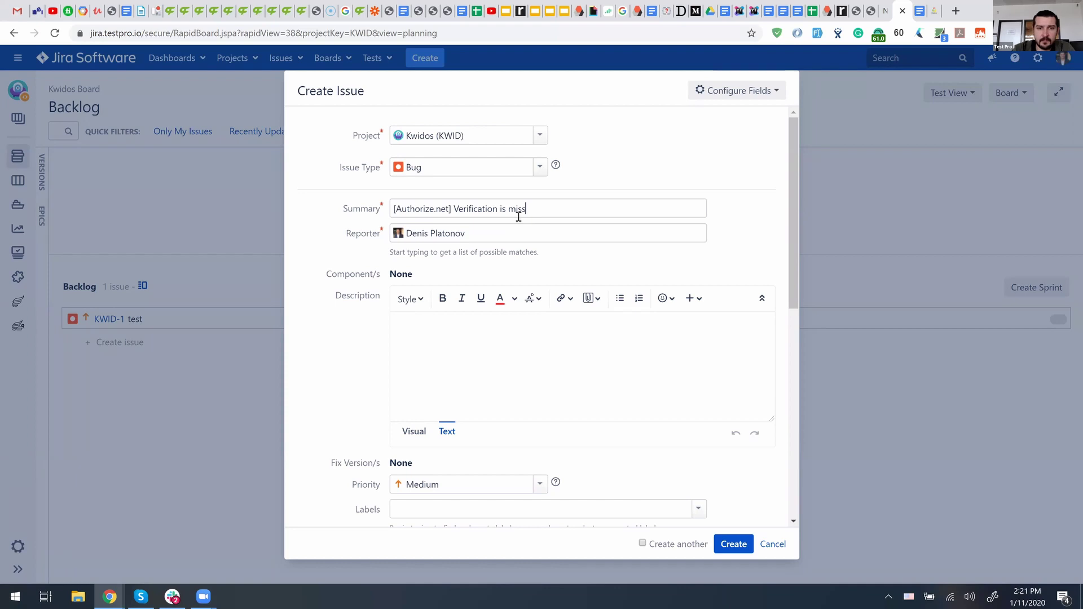
type("ing")
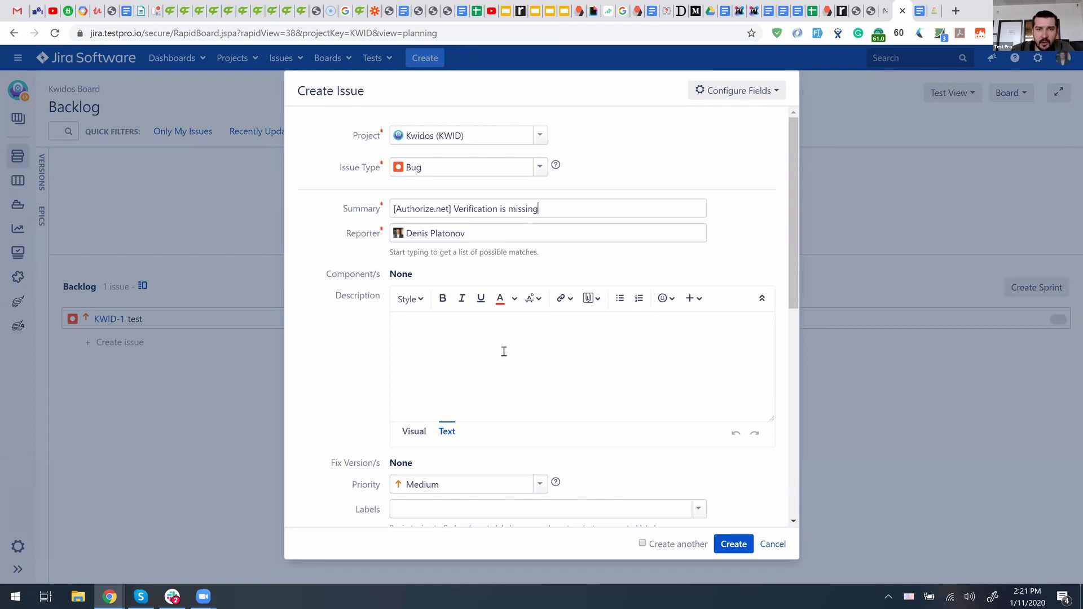
Enter "Chrome" as the bug's environment
scroll(504, 352, "down", 4)
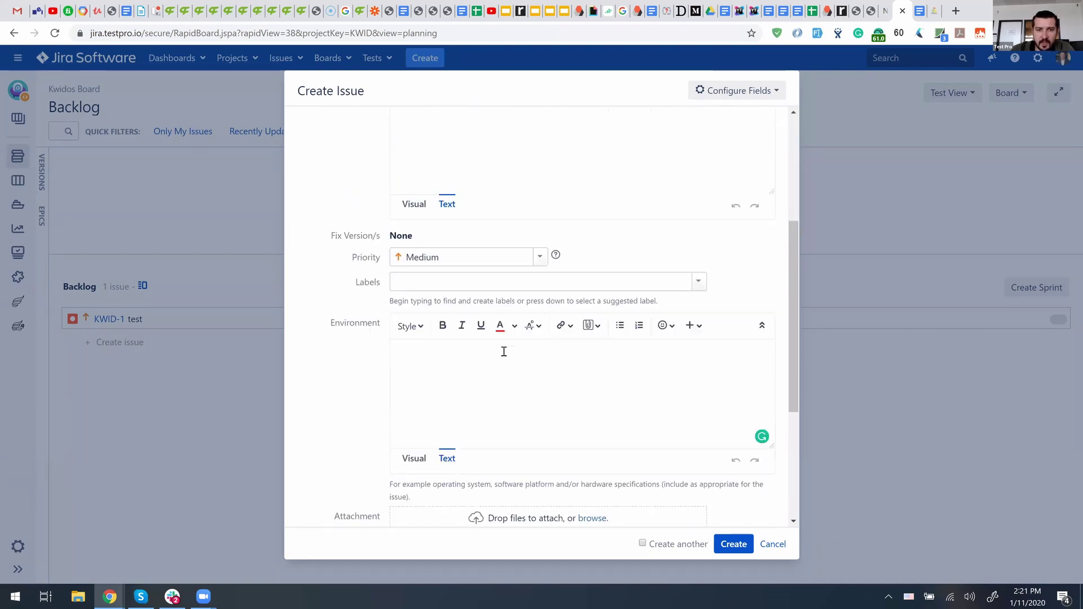
left_click(503, 351)
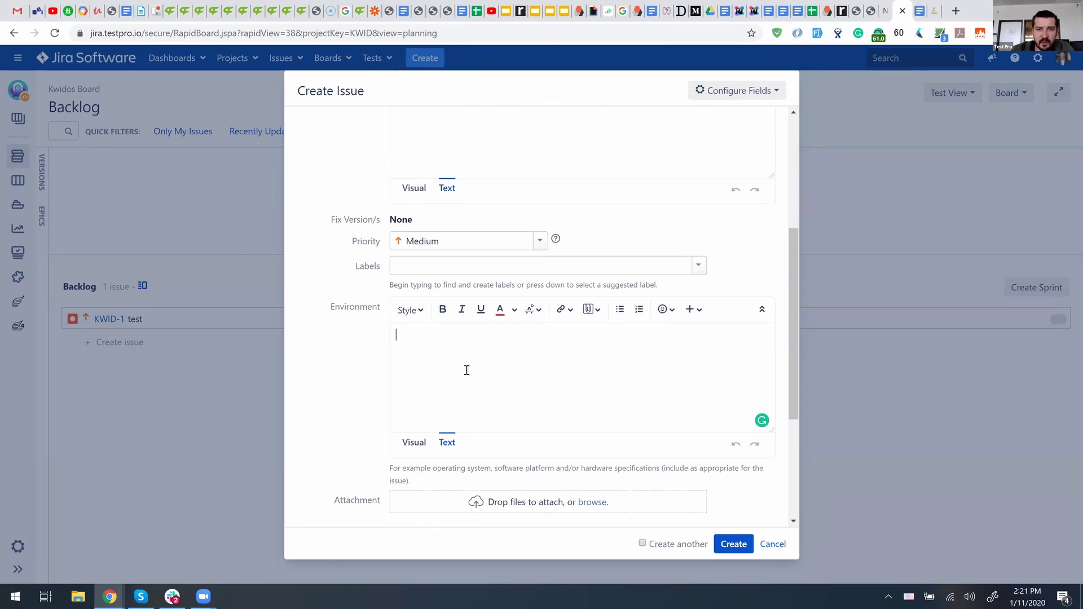
type("Chrome")
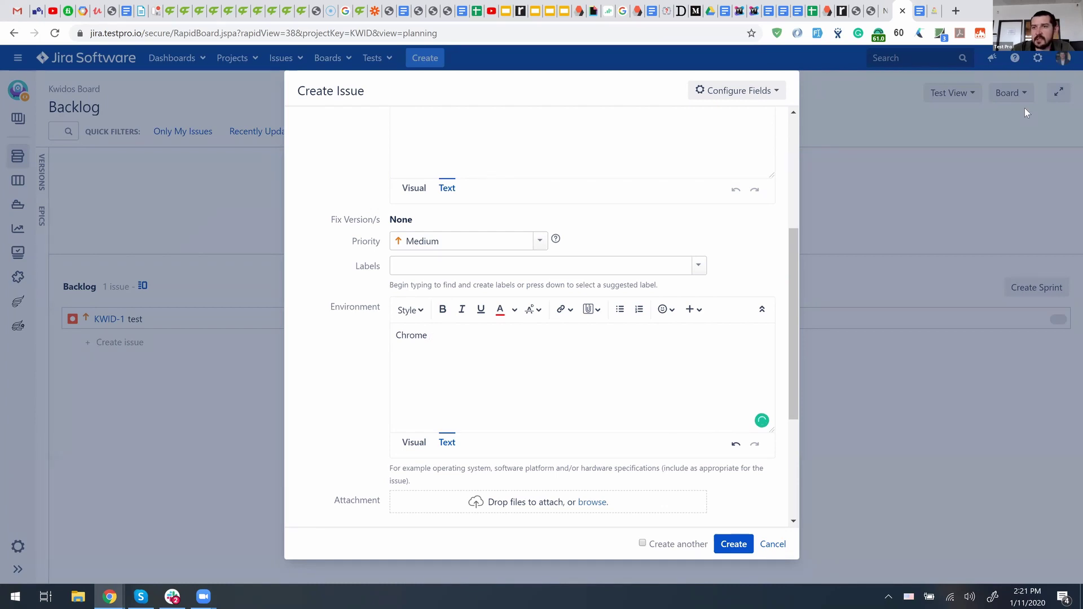
Look up the installed Chrome version and extend the bug's environment so that it reads "Chrome 79, Windows"
key("alt+f")
mouse_move(962, 262)
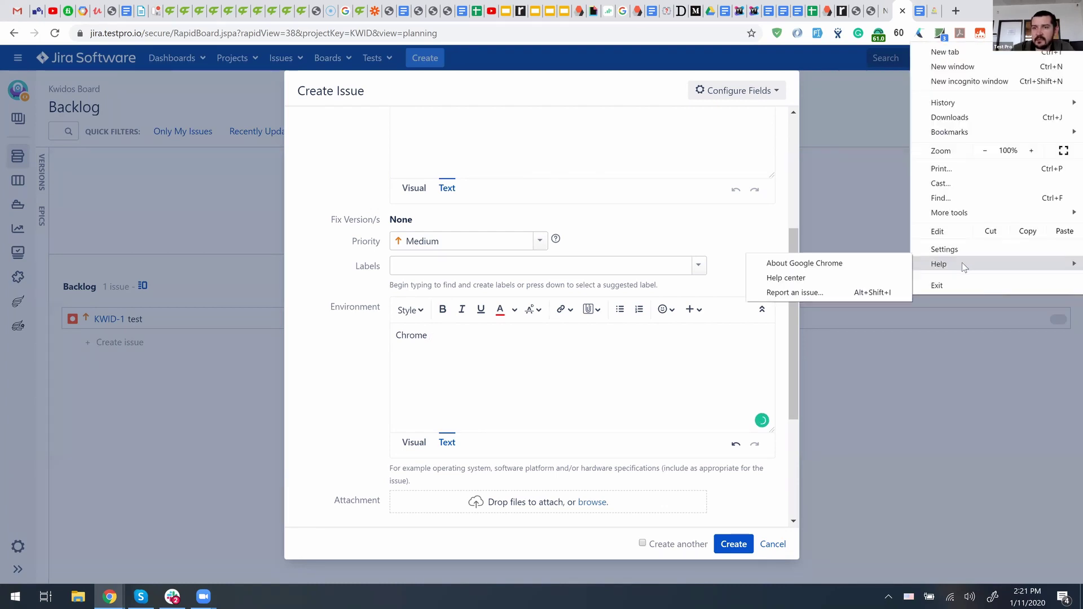
left_click(885, 269)
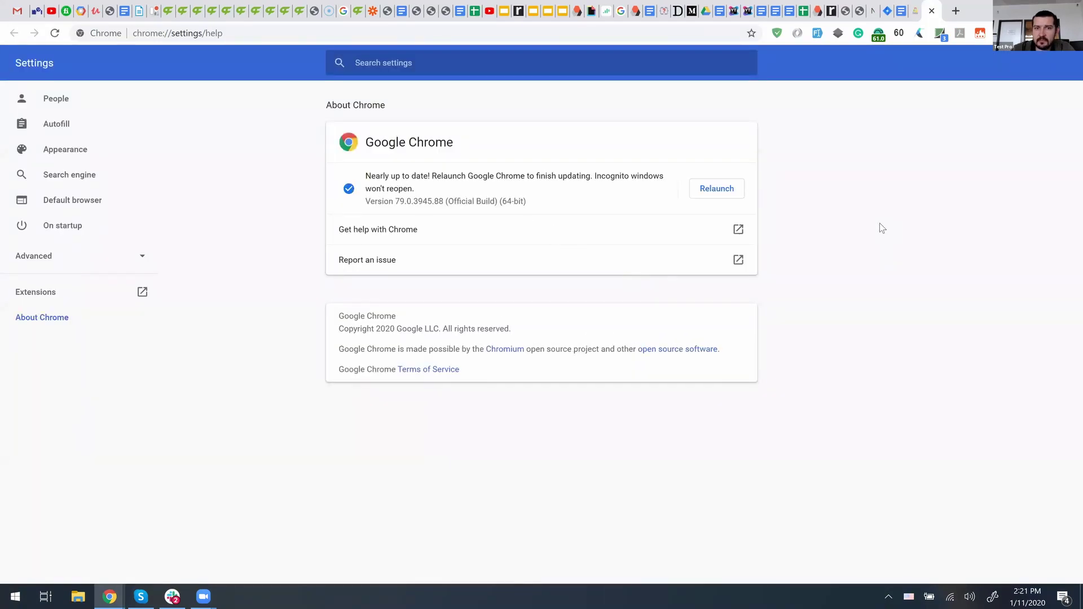
key("ctrl+w")
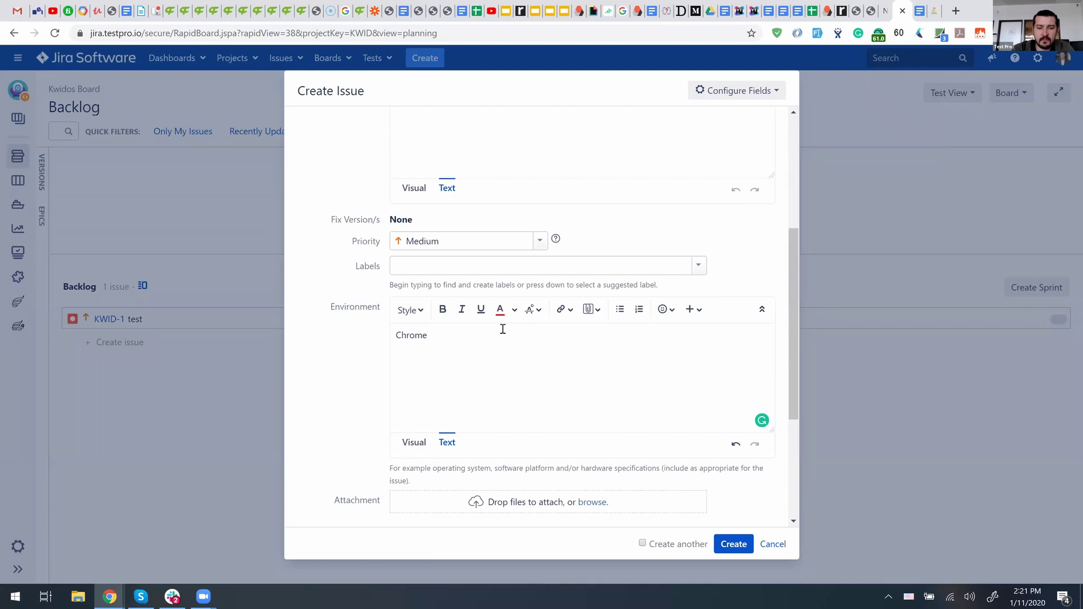
type("79")
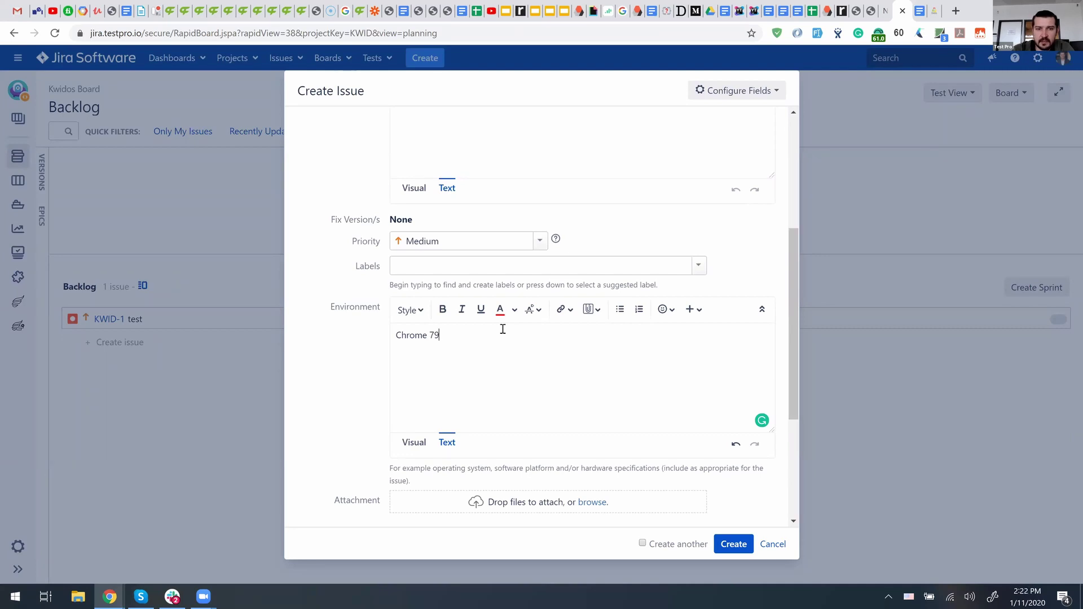
type(", Windows")
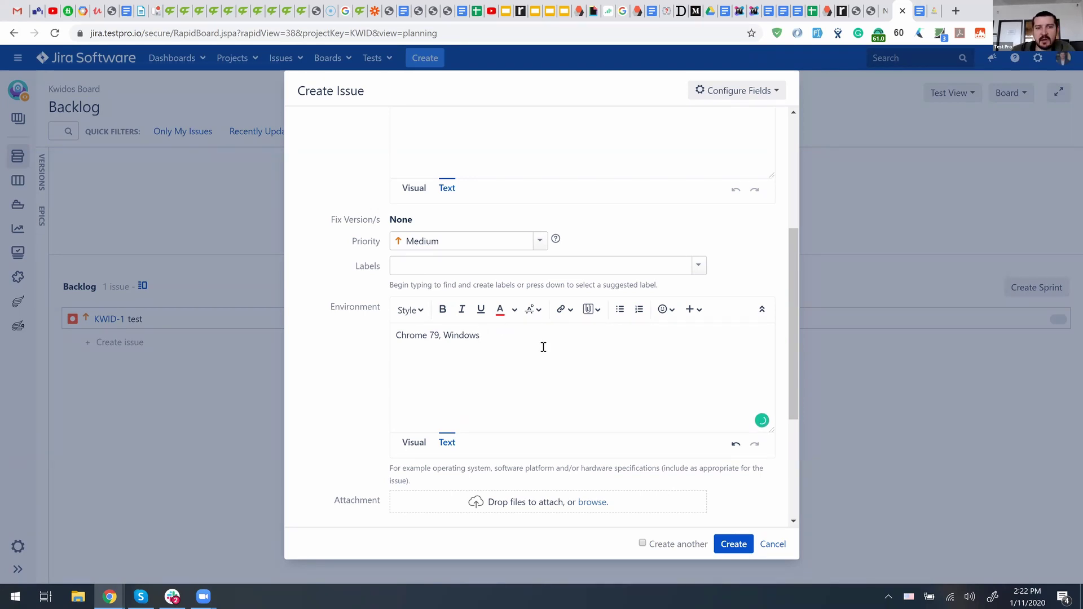
Start the bug's description with the reproduction step "Navigate to Home page"
scroll(543, 347, "up", 5)
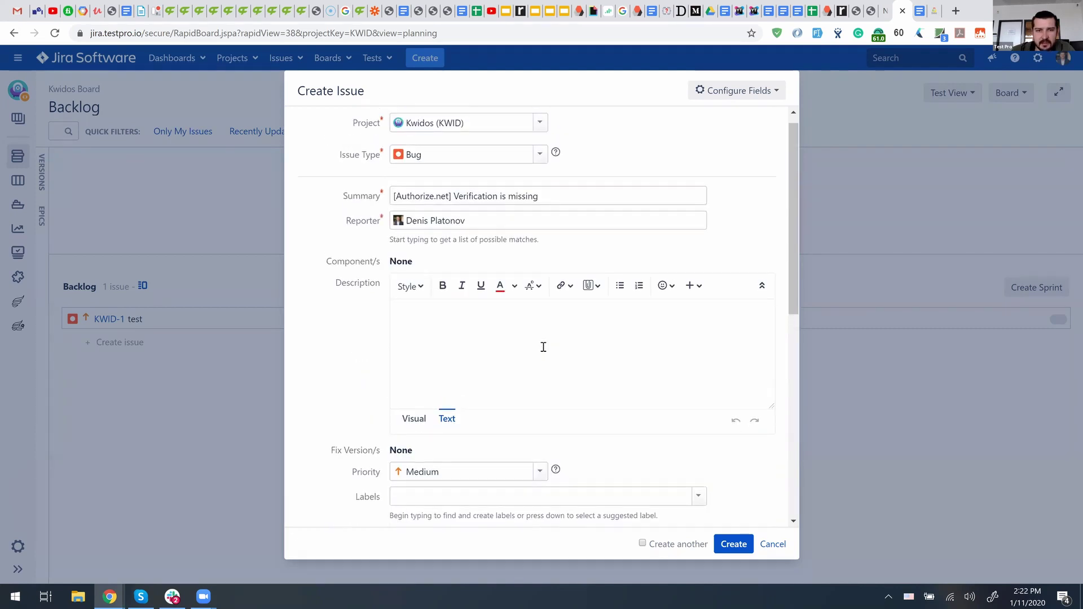
scroll(543, 347, "down", 4)
scroll(543, 347, "down", 1)
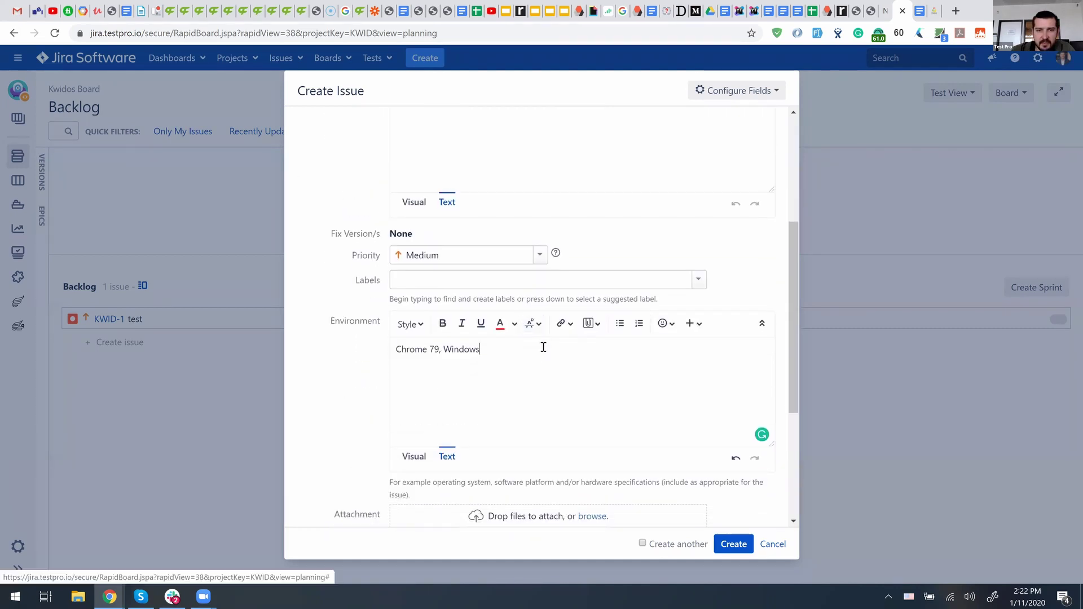
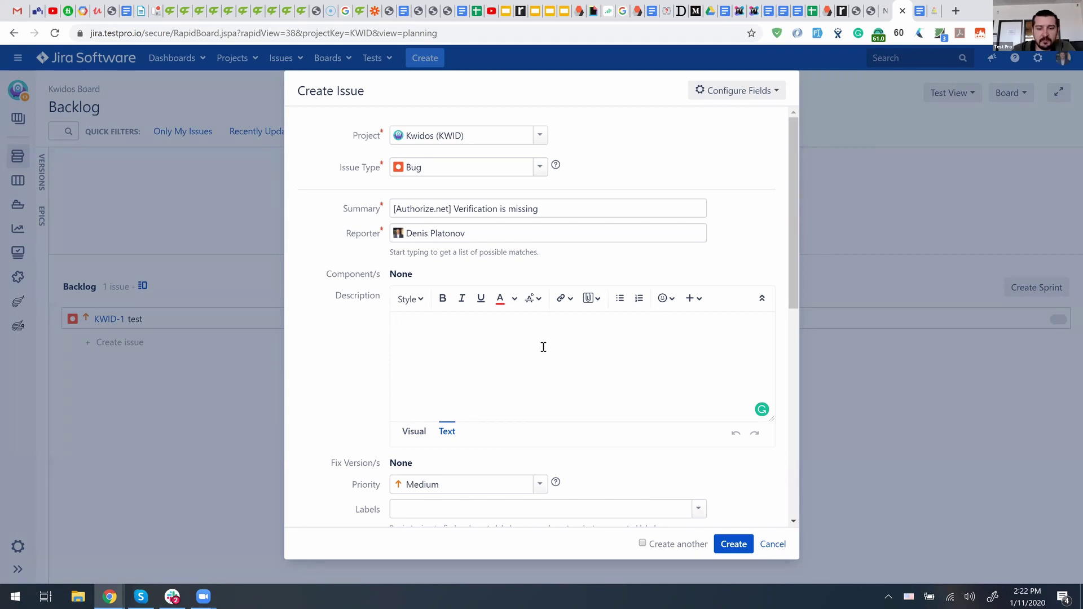
type("Navigat")
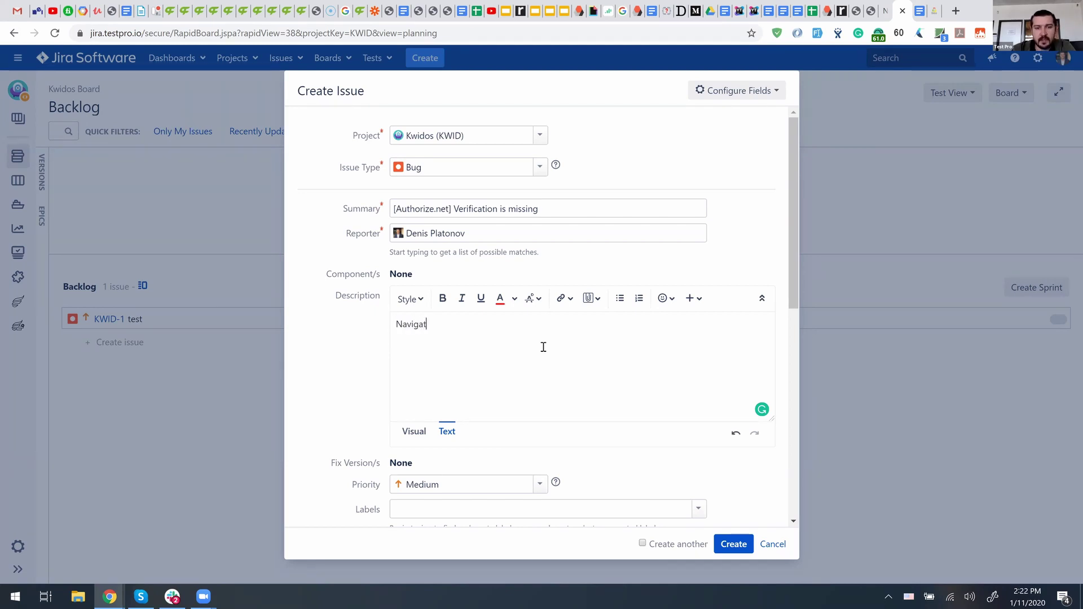
type("e to Home page")
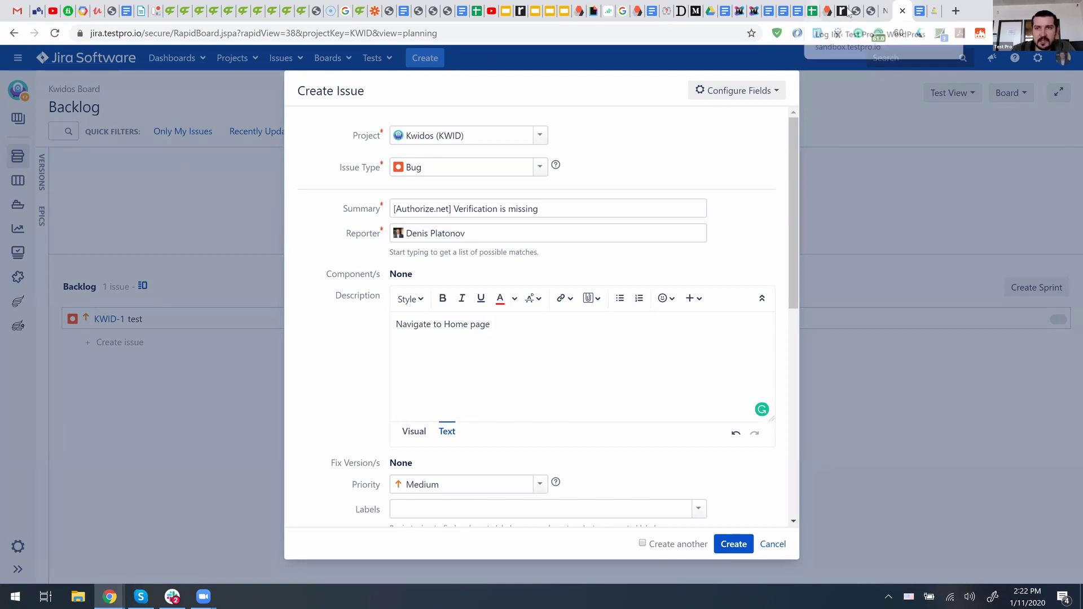
Check where the Authorize.Net seal sits on the Kwidos test site's home page, and return to the Jira issue
left_click(935, 10)
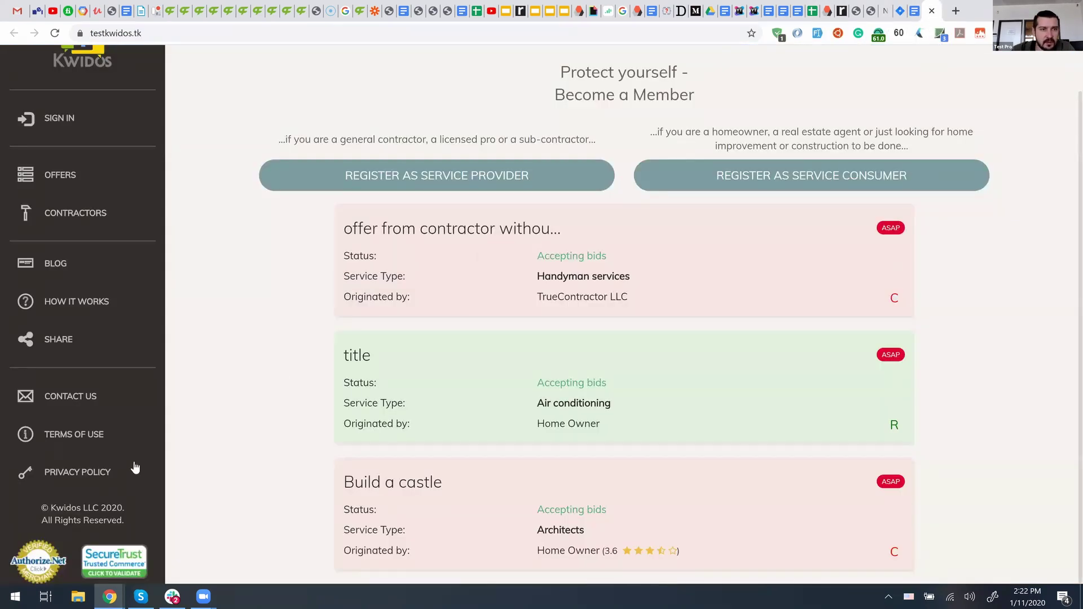
scroll(87, 524, "up", 1)
scroll(87, 525, "down", 1)
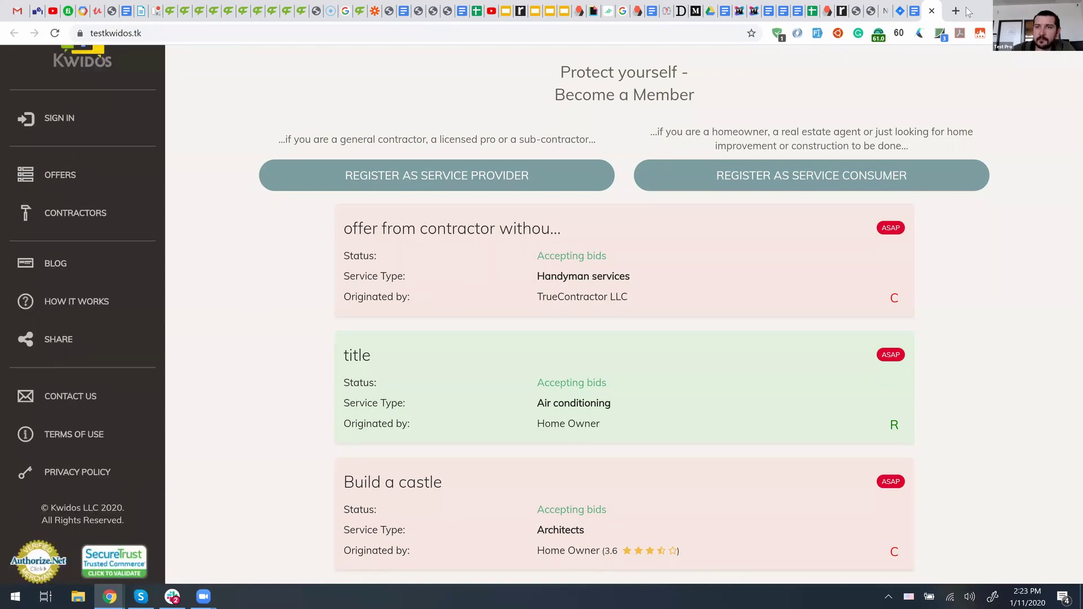
left_click(914, 11)
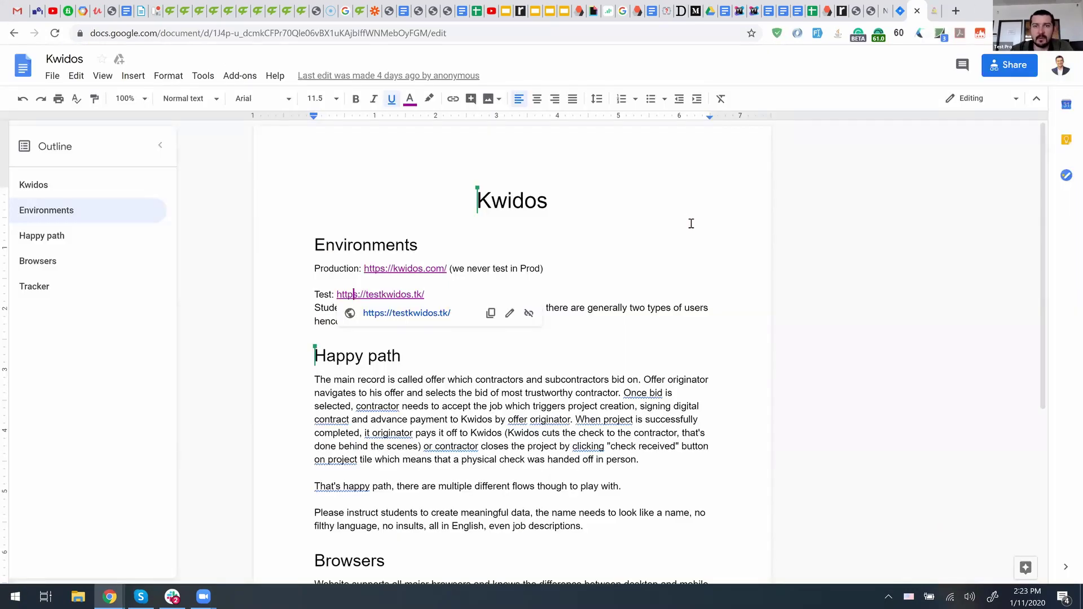
left_click(900, 11)
Add a second line to the description reading "Click Authorize.Net icon from the sidebar"
key("Return")
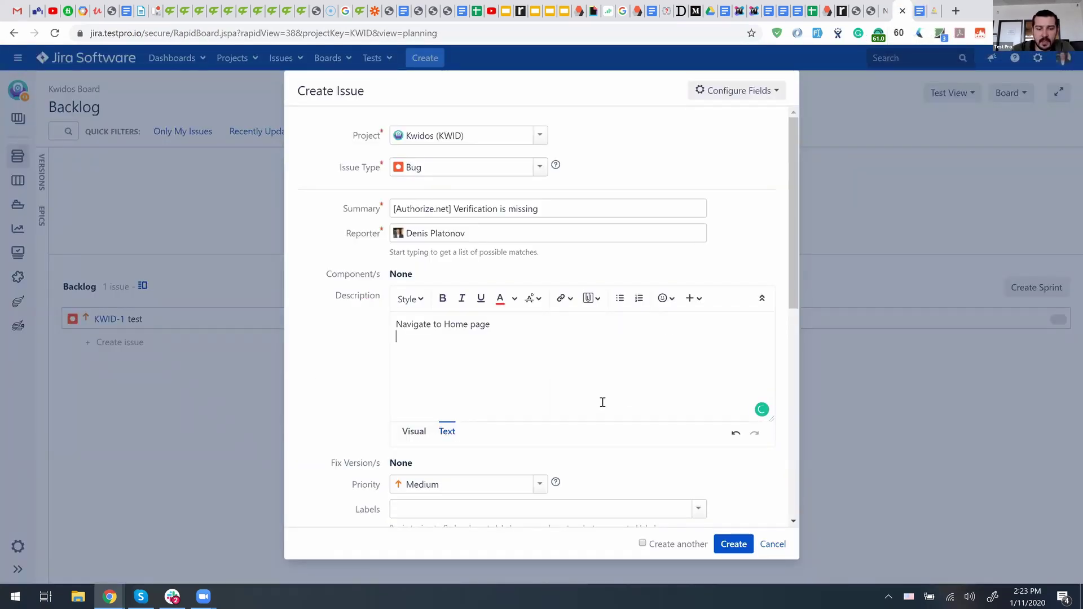
type("Click Aut")
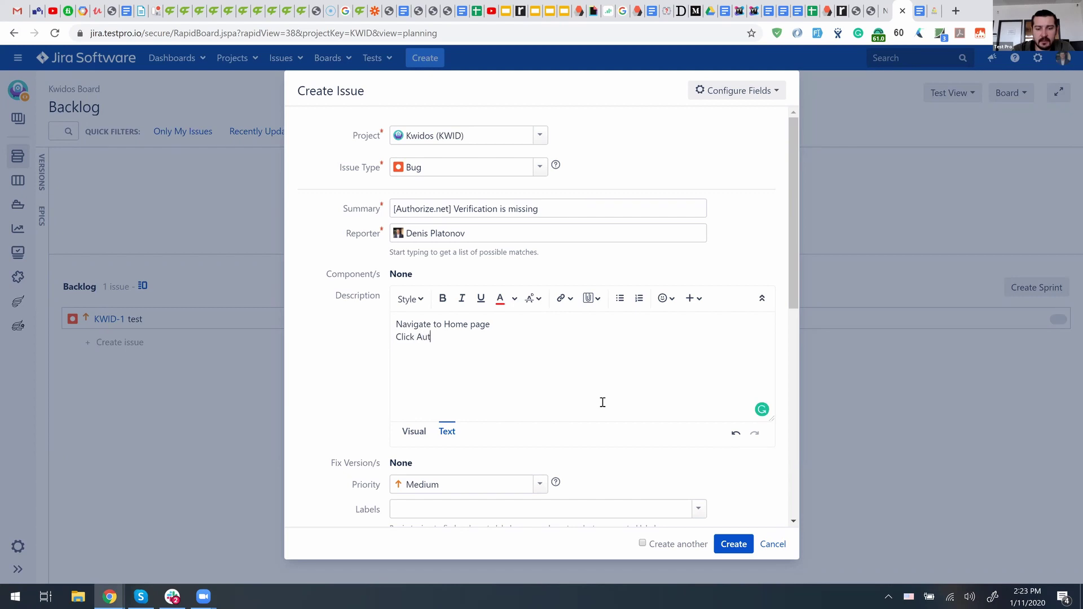
type("horix")
type("ze ")
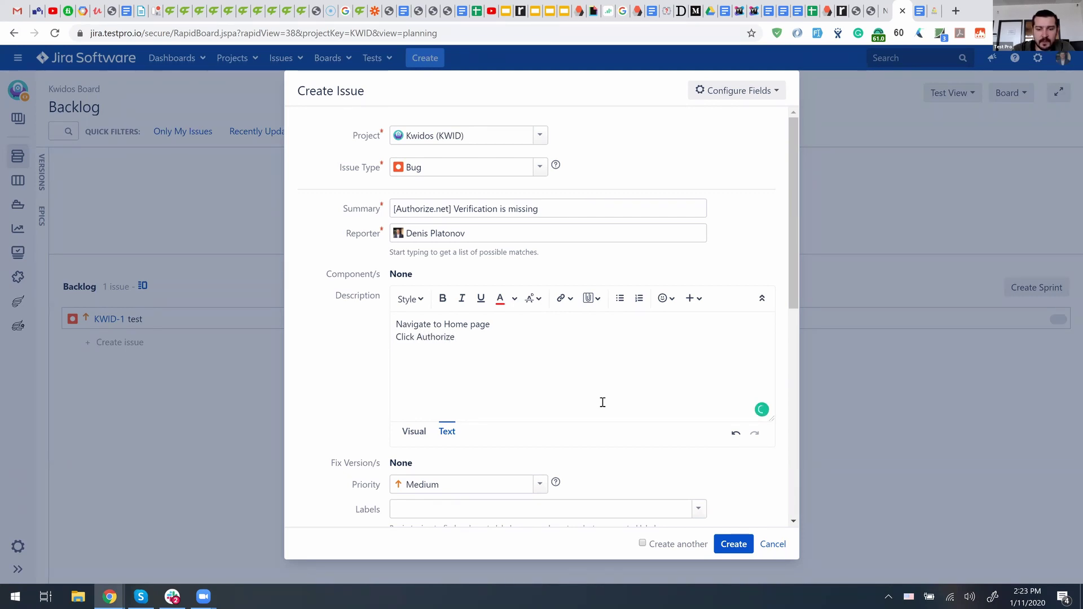
type(".Net icon from the si")
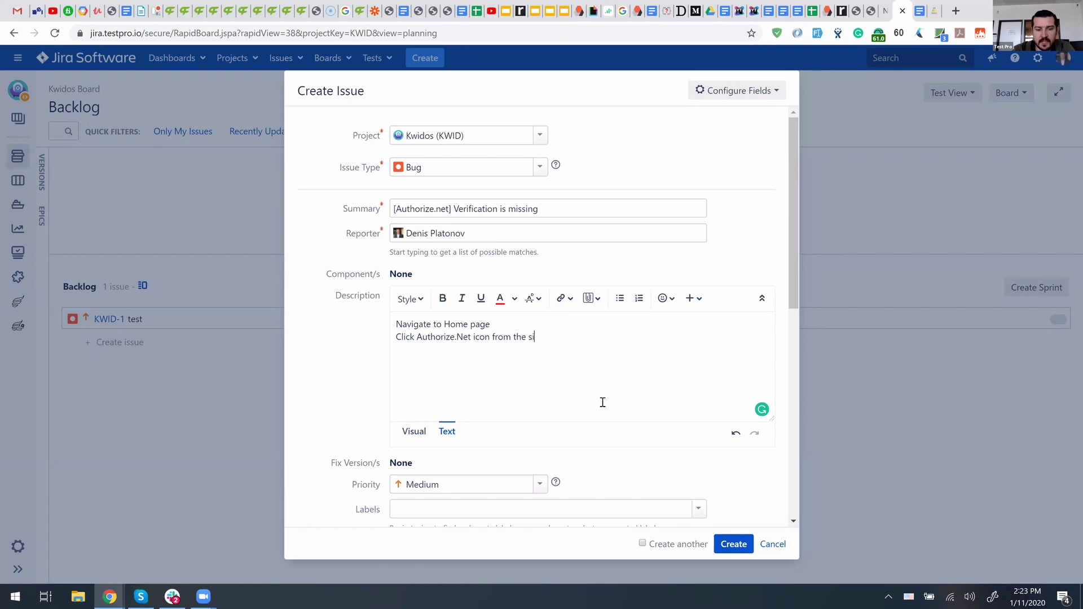
type("debar")
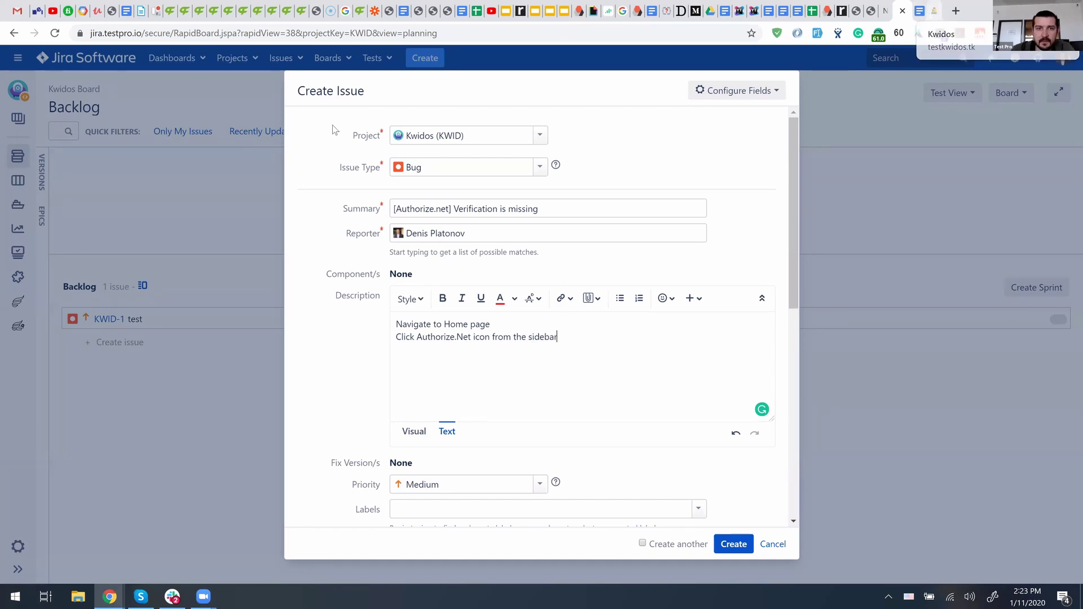
Re-examine the sidebar around the Authorize.Net icon on the Kwidos test site and return to the new issue
left_click(920, 11)
scroll(65, 154, "up", 1)
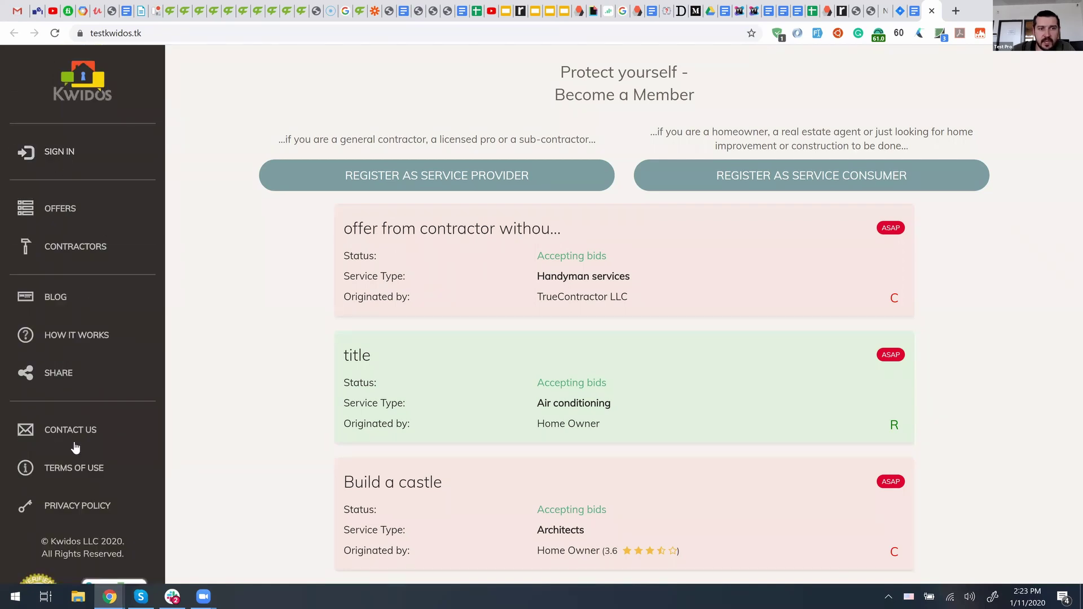
scroll(75, 448, "down", 1)
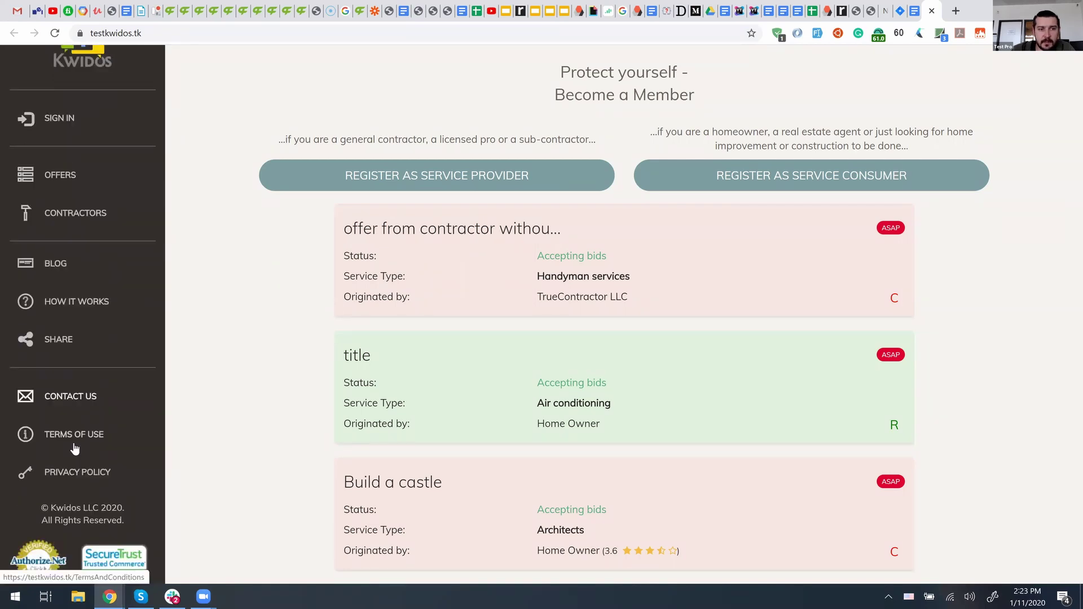
left_click(900, 11)
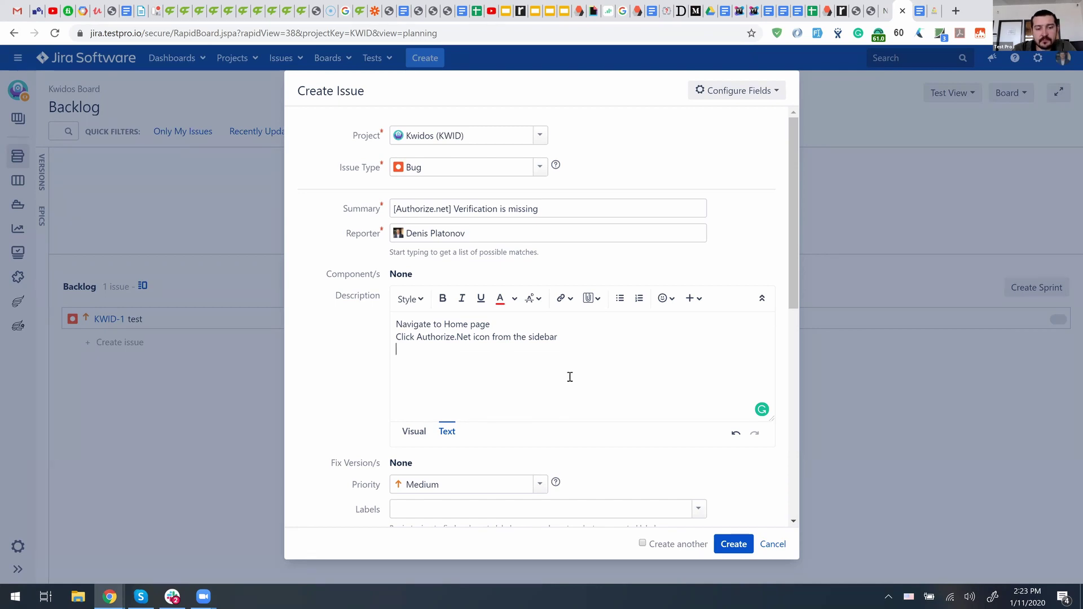
Add a third line to the description reading "New window gets open"
type("New op")
key("BackSpace")
key("BackSpace")
type("windows")
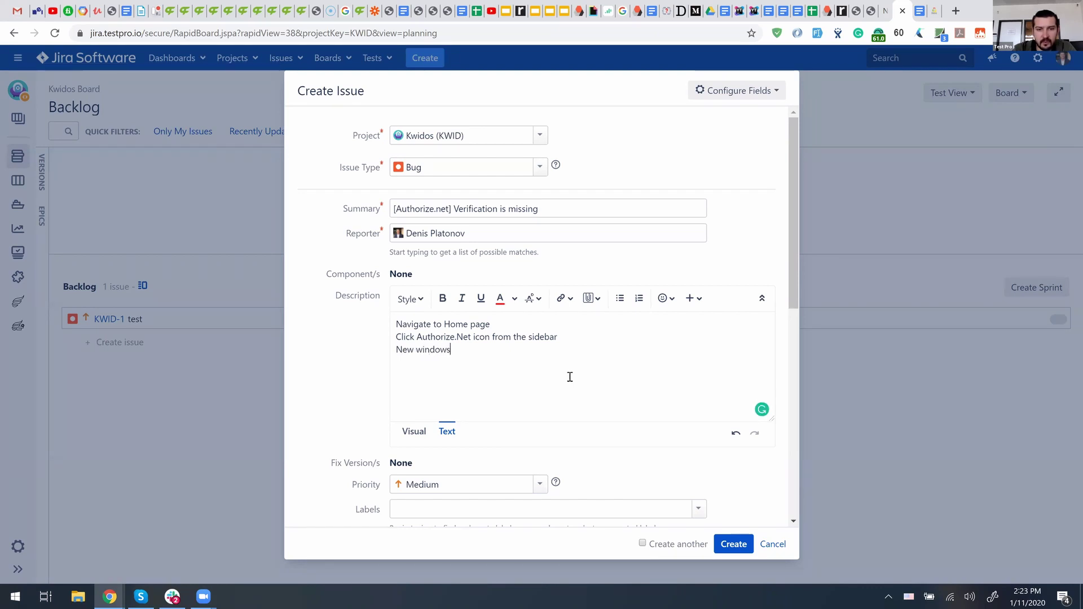
key("BackSpace")
type(" gets open")
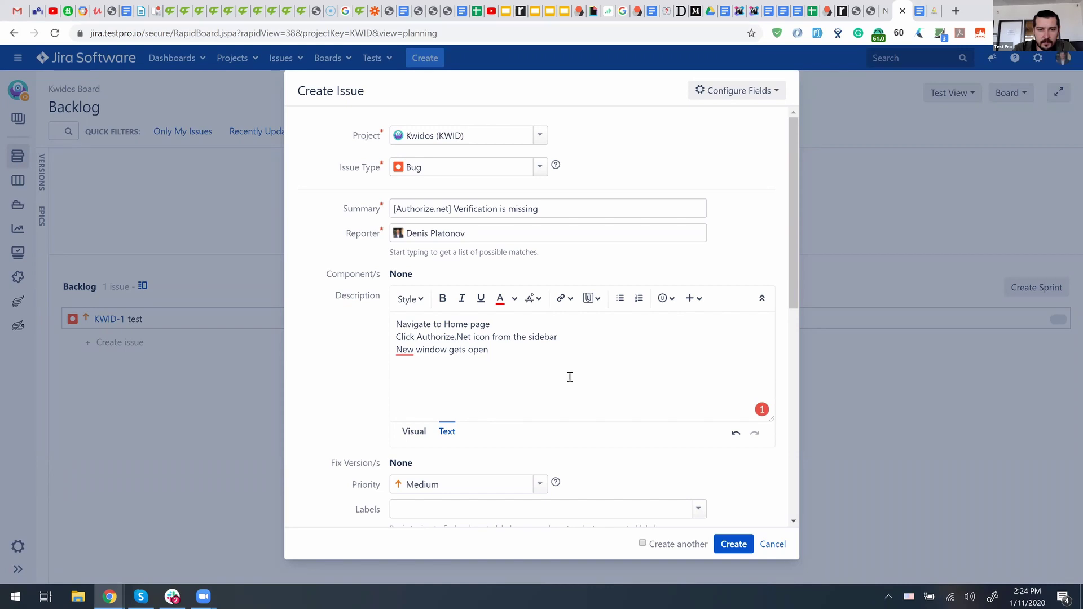
Begin a fourth description line with the label "Expected result:"
key("Return")
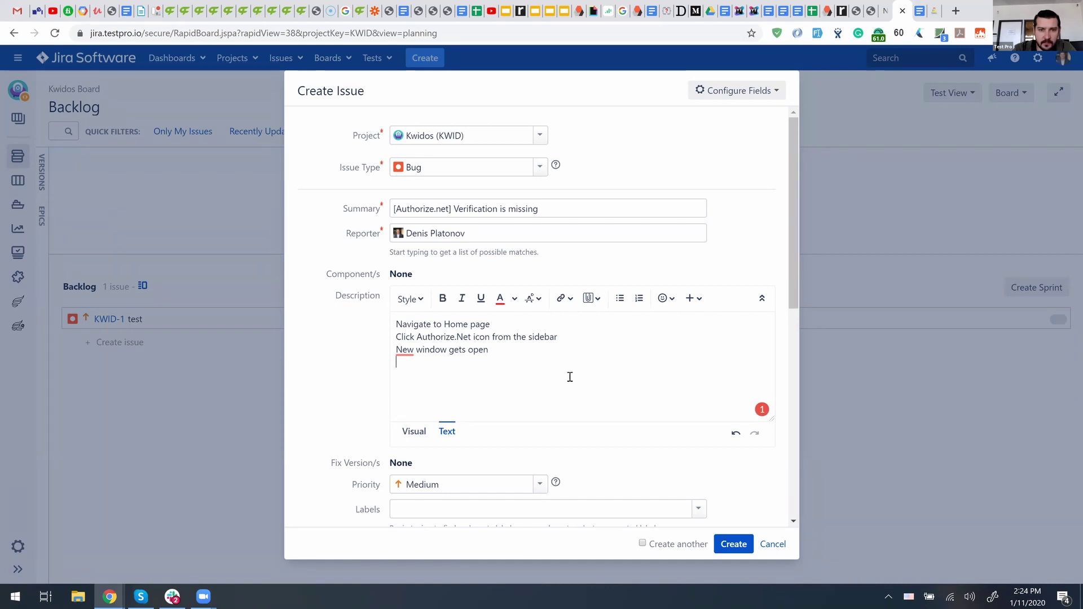
type("Expecte")
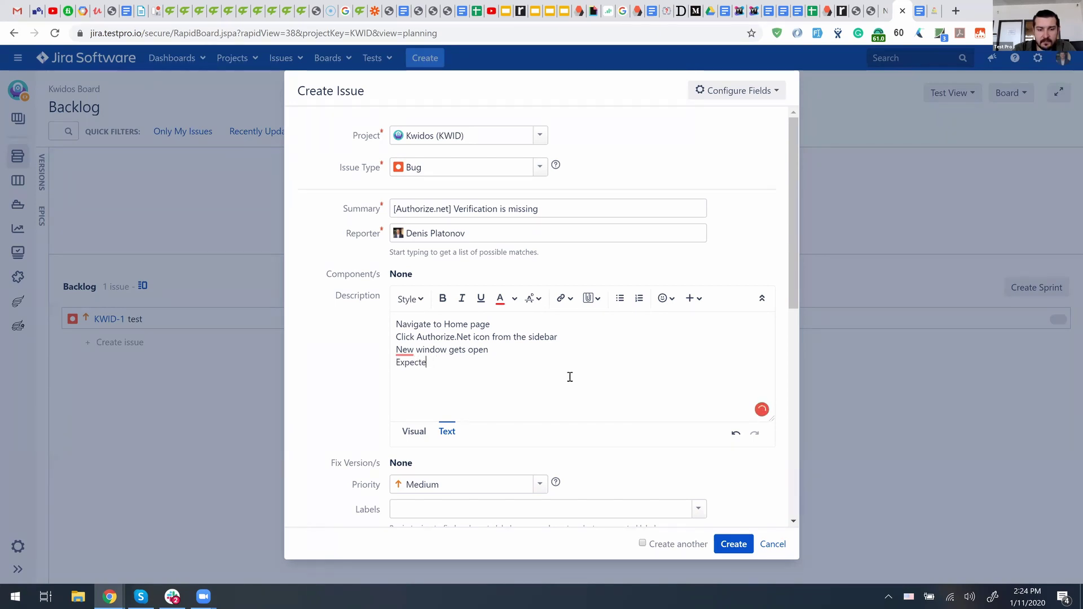
type("d result: ")
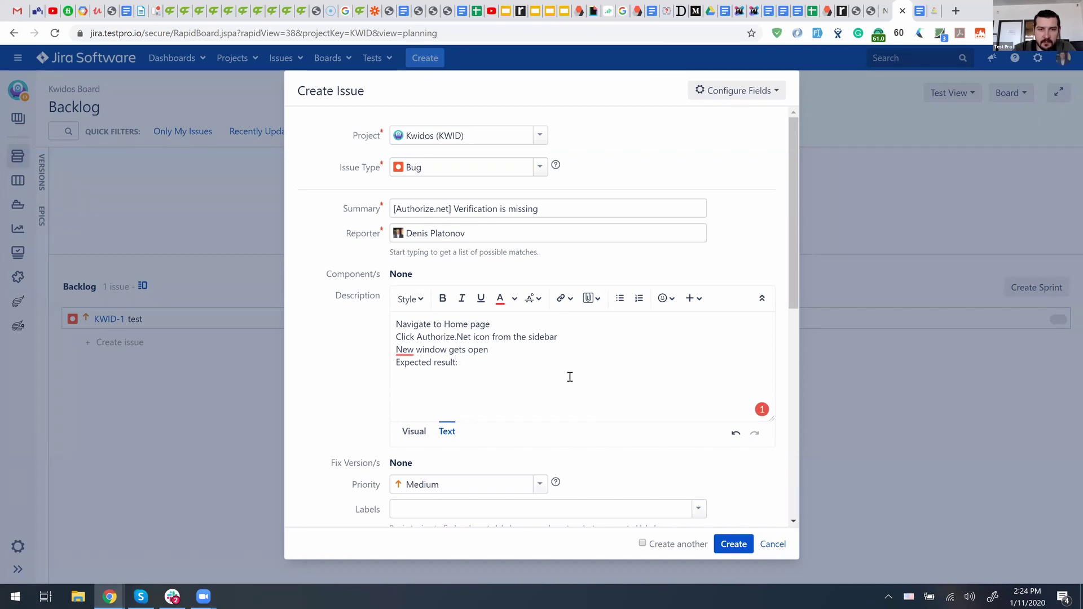
type("V")
Open the Authorize.Net seal's verification window on the Kwidos test site, read its message, and return to the Jira issue
left_click(936, 8)
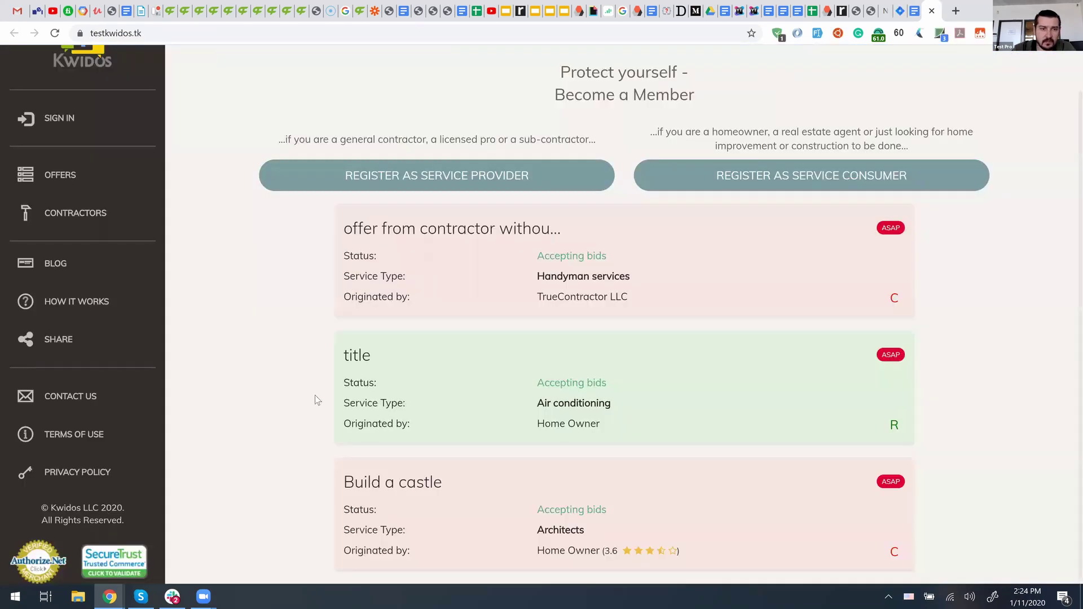
left_click(50, 560)
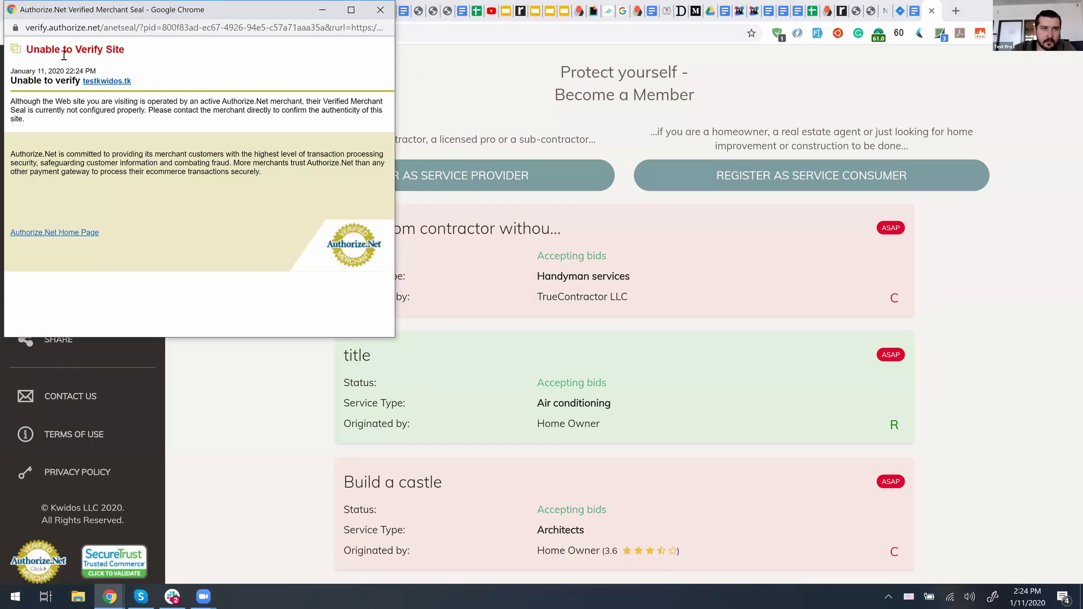
left_click_drag(168, 15, 242, 96)
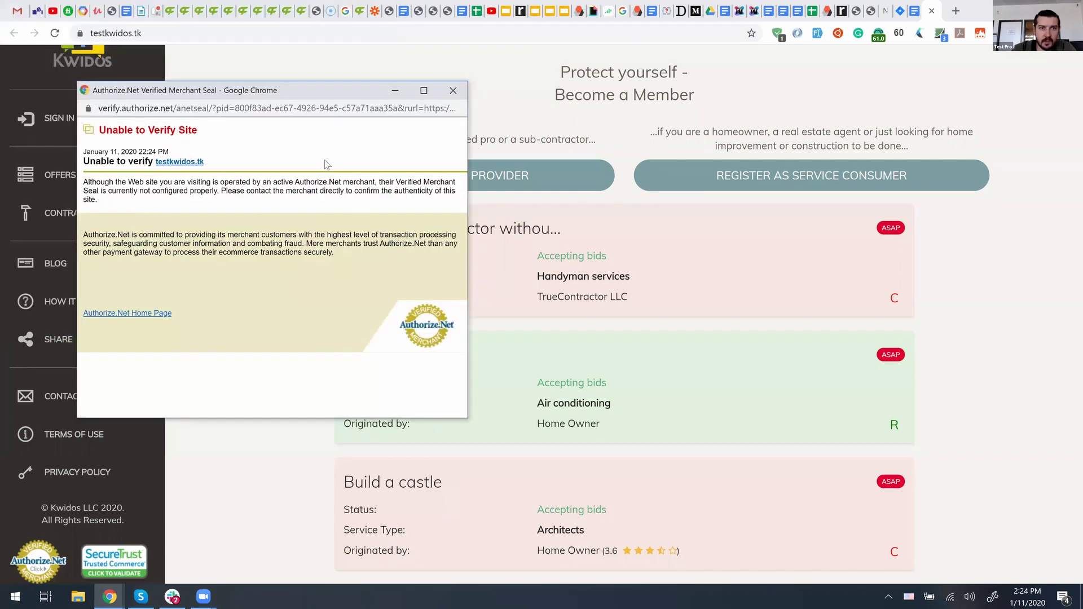
left_click(889, 15)
left_click(889, 13)
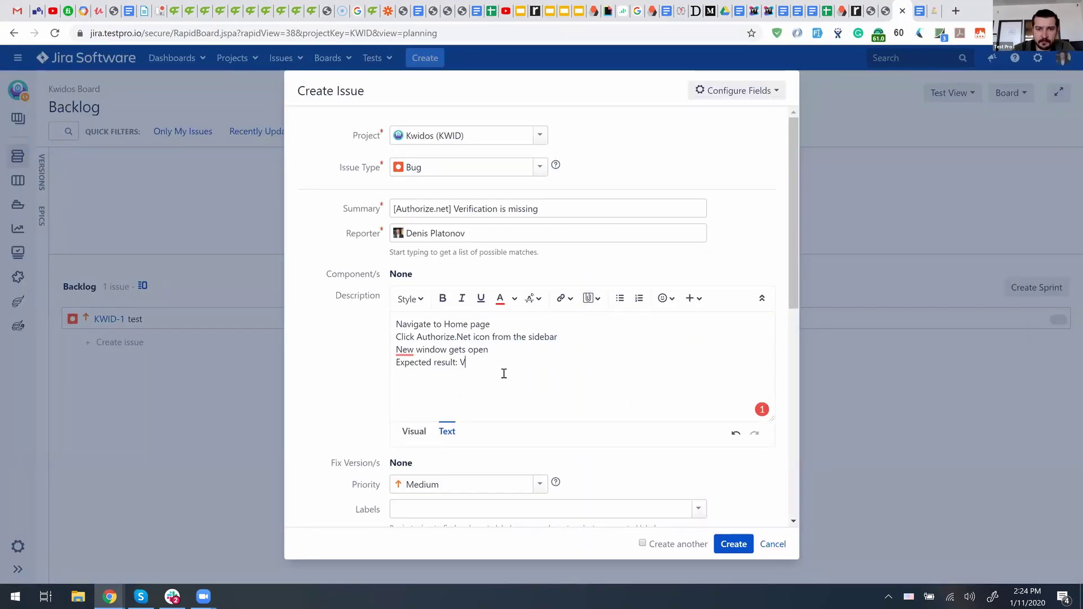
Complete the expected result as "Website should be verified" and add the line "Actual result: Website is not verified"
type("ebsit")
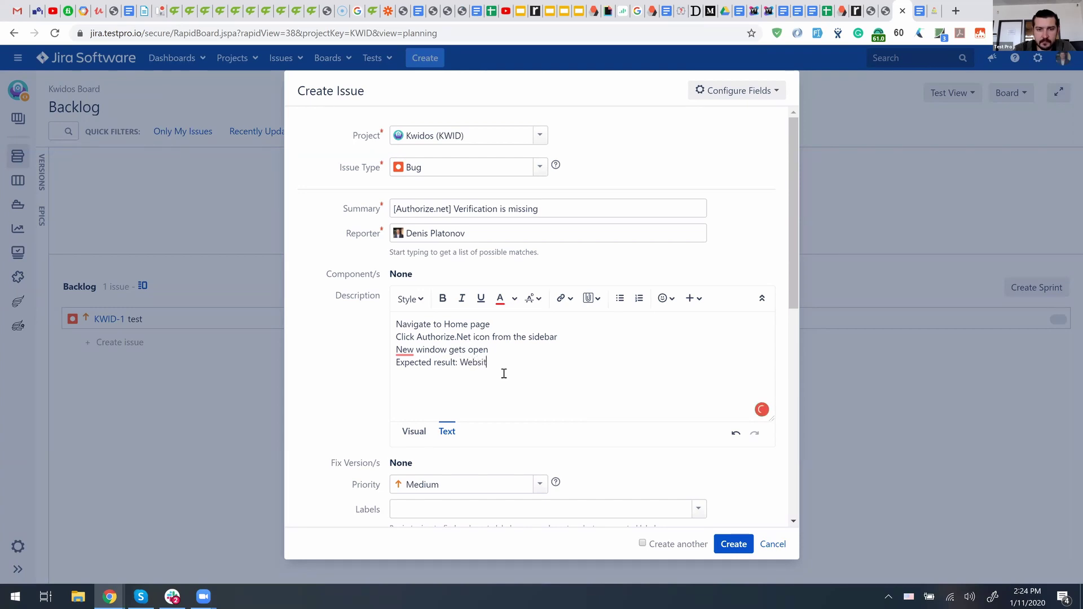
type("e should be verified")
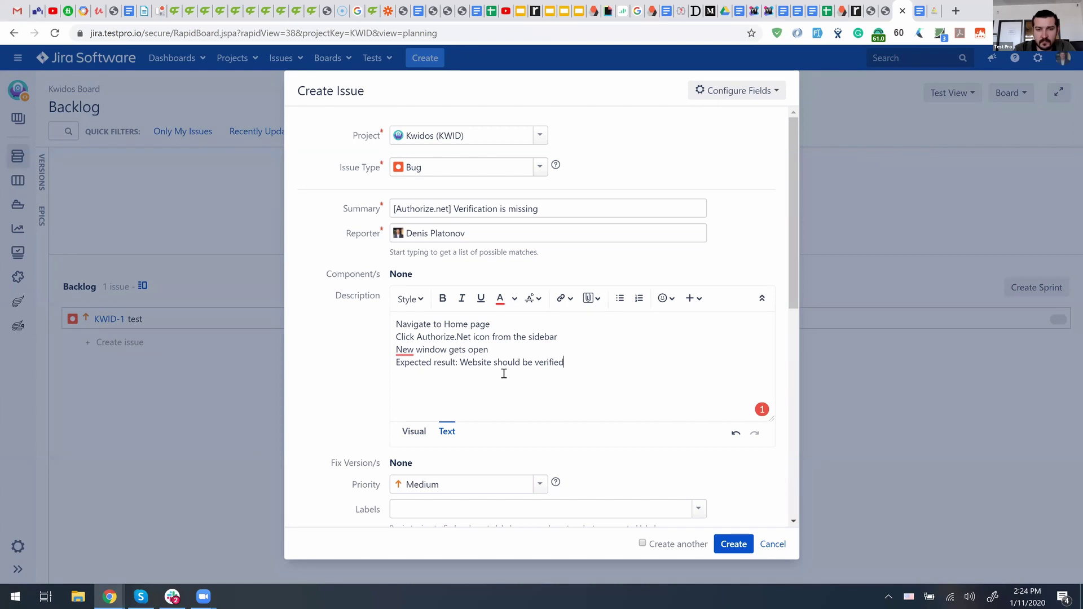
key("Return")
type("Actual result")
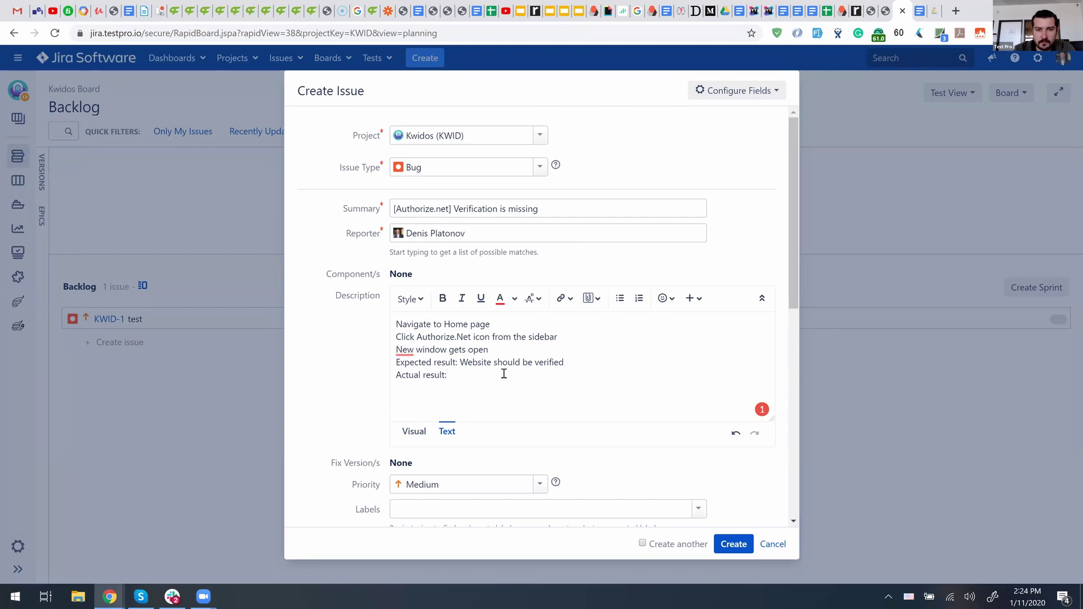
type(": Website is not ve")
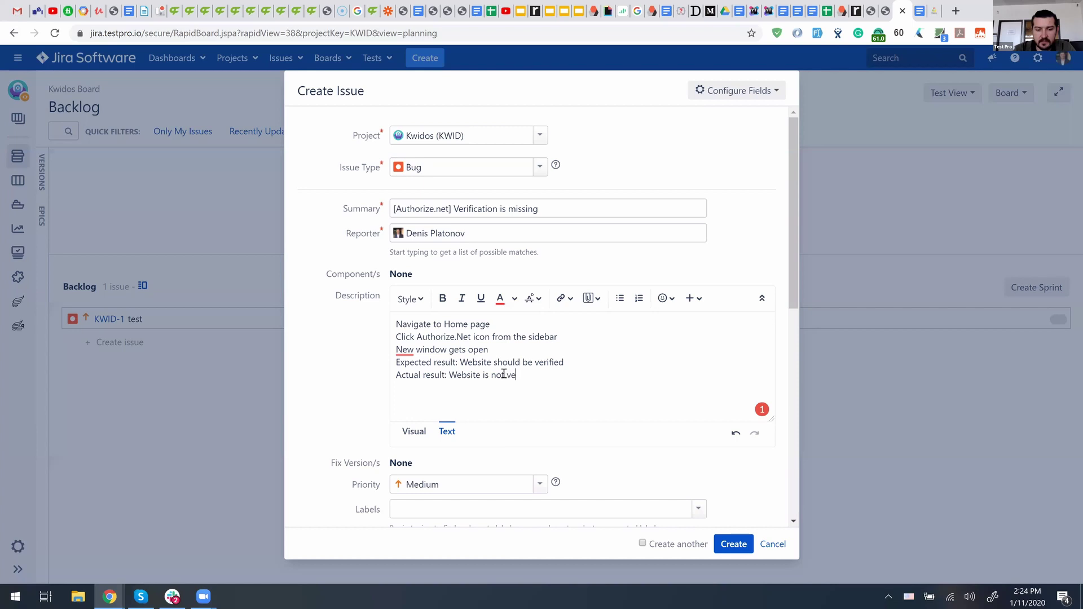
type("rified")
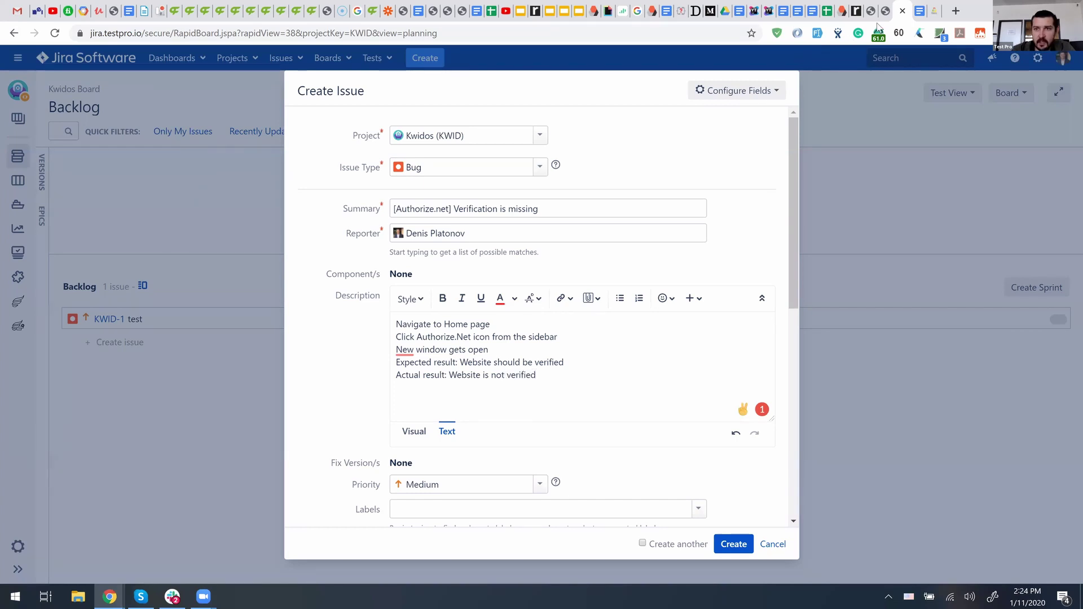
Switch to the Kwidos test site, clear the accidental text selection, and open the Authorize.Net seal's verification window
left_click(932, 11)
left_click_drag(270, 313, 137, 501)
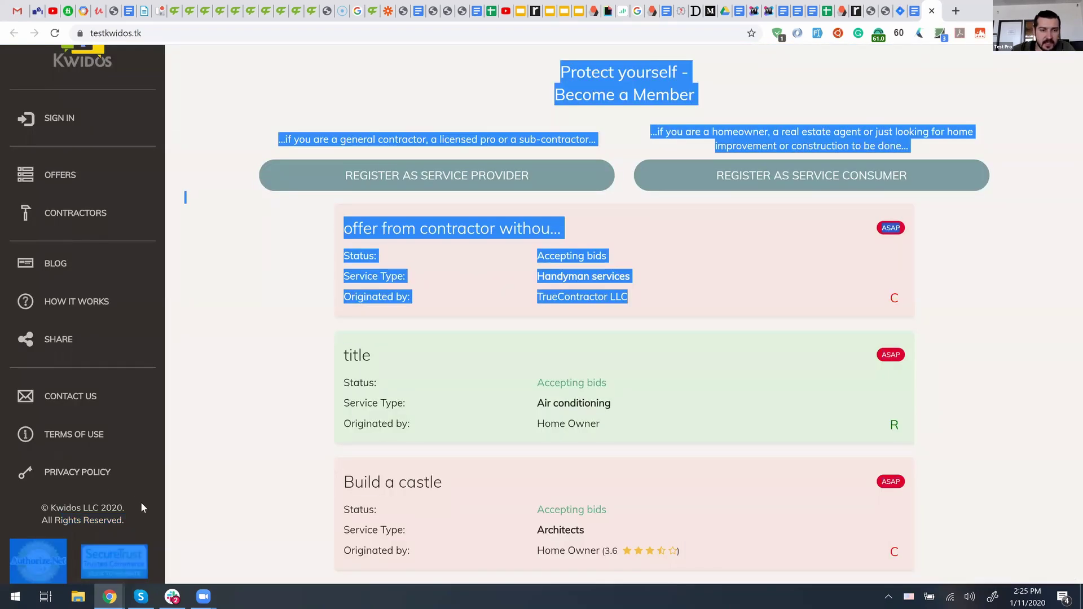
left_click(142, 507)
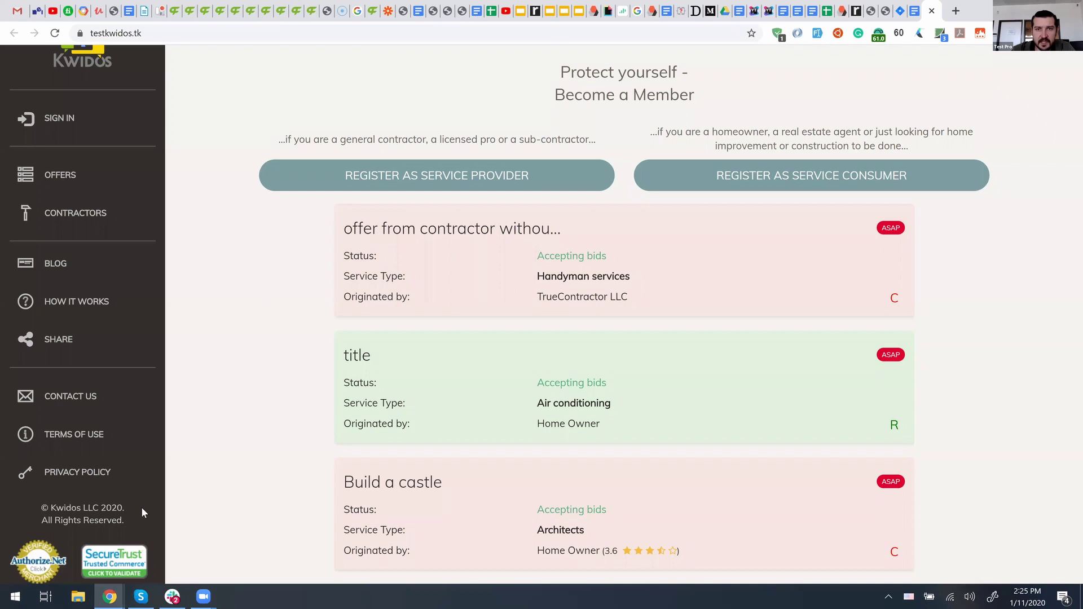
left_click(40, 567)
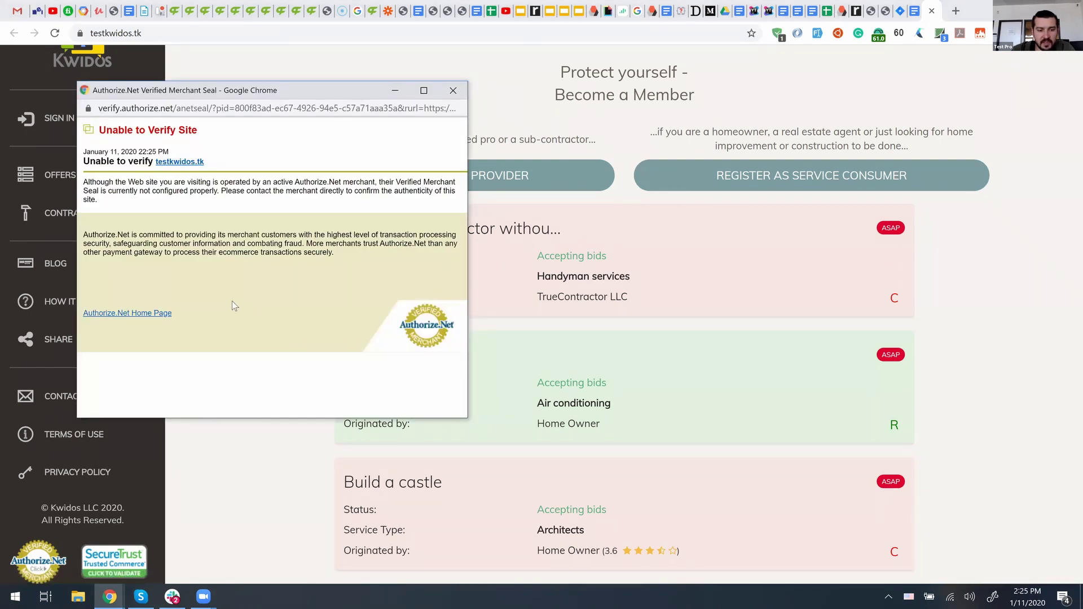
key("super+shift+s")
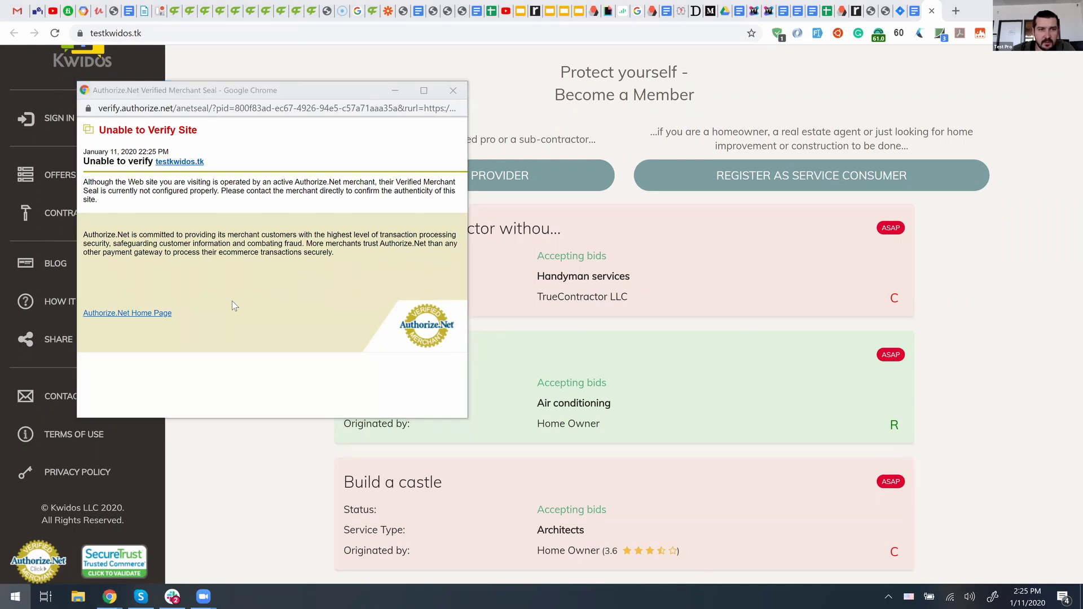
key("super")
key("super")
key("super")
key("super")
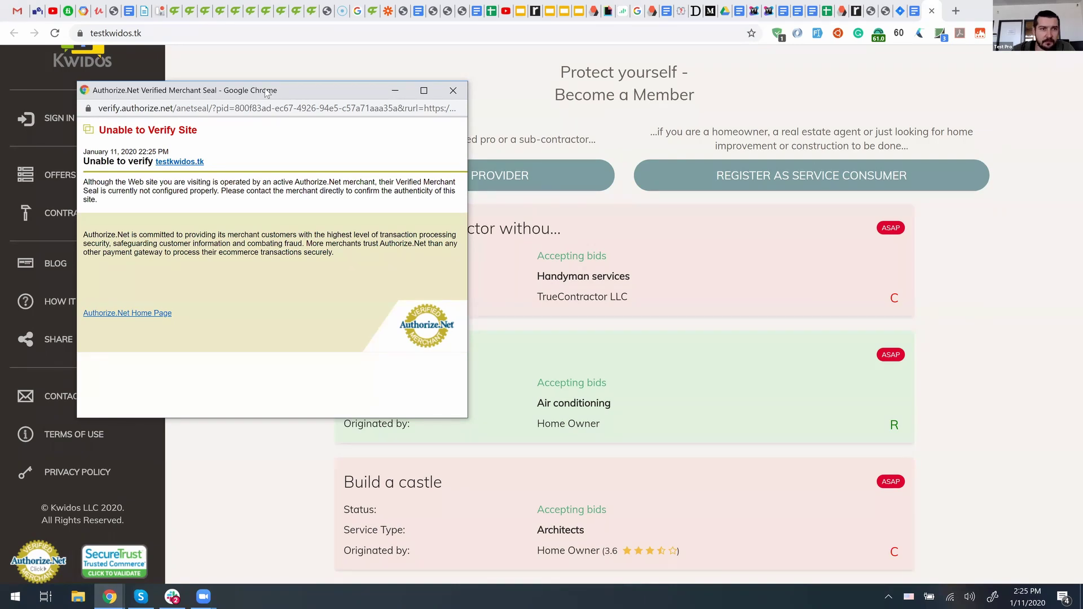
Capture a screenshot of the whole Authorize.Net verification window and paste it at the end of the Jira bug's description
key("super+shift+s")
left_click_drag(77, 79, 468, 420)
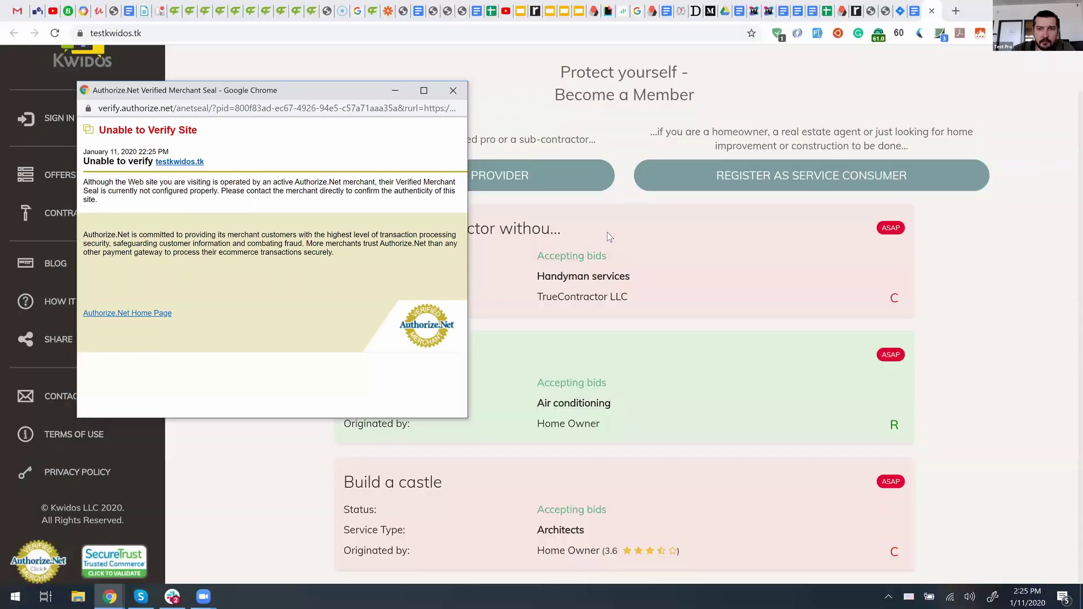
left_click(917, 7)
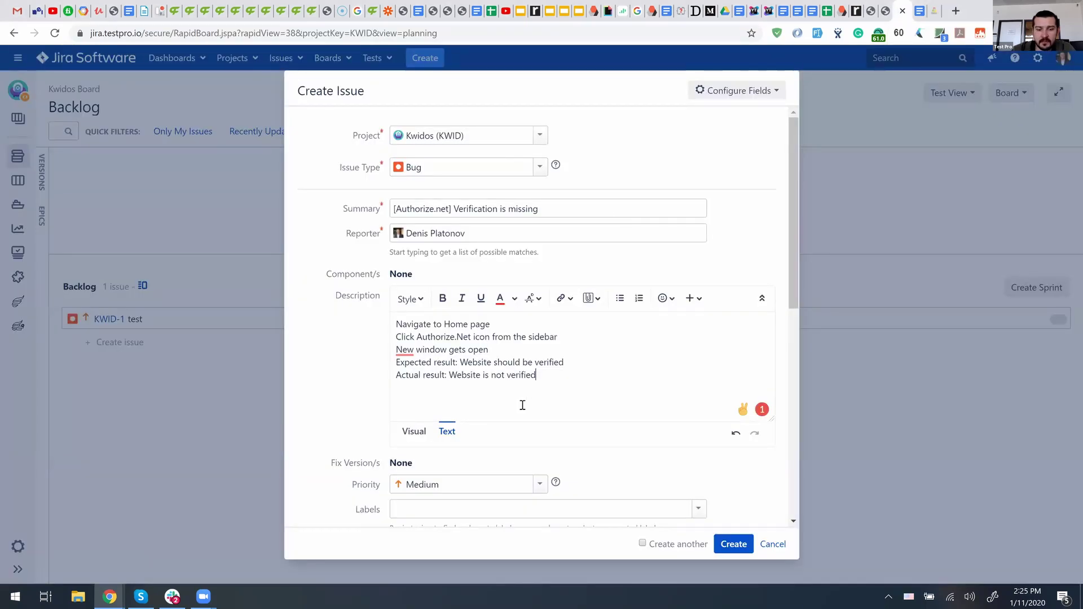
key("ctrl+v")
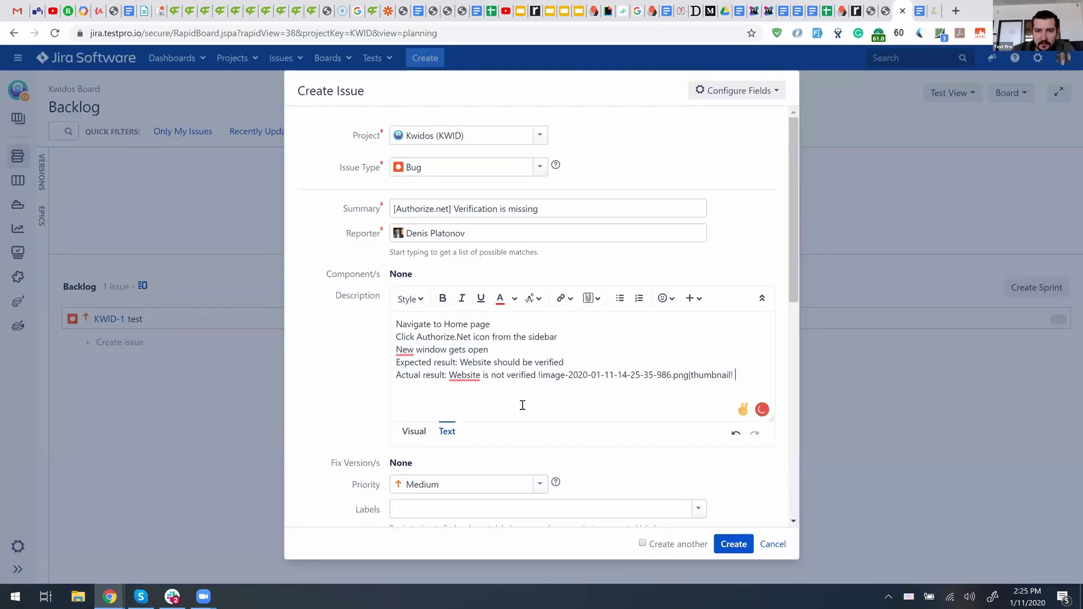
Undo the pasted image reference in the description, leaving the text ending with "Website is not verified"
scroll(522, 405, "down", 4)
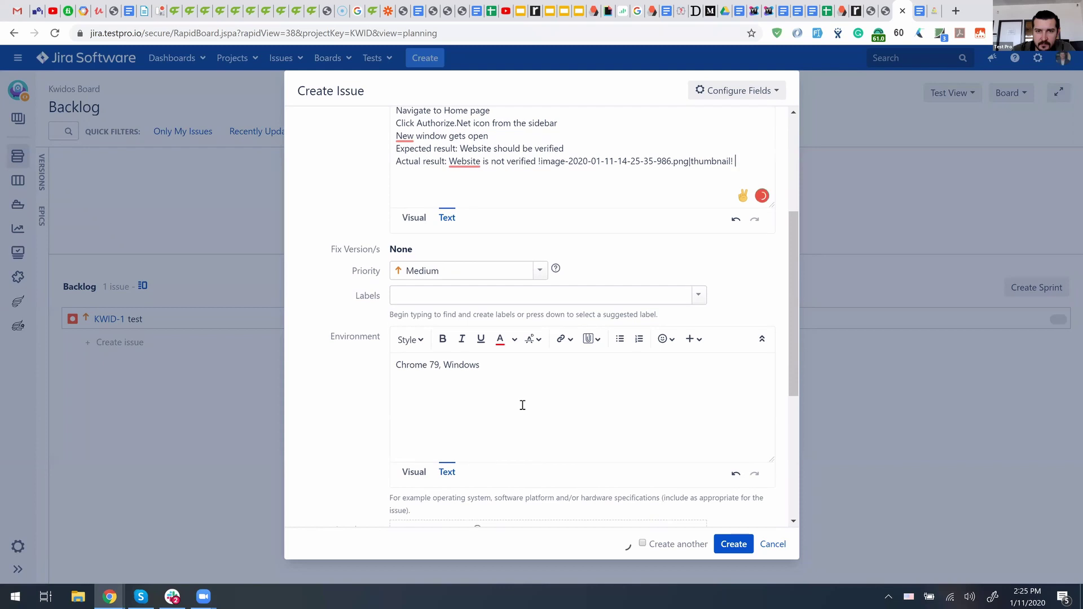
scroll(523, 405, "up", 4)
key("ctrl+z")
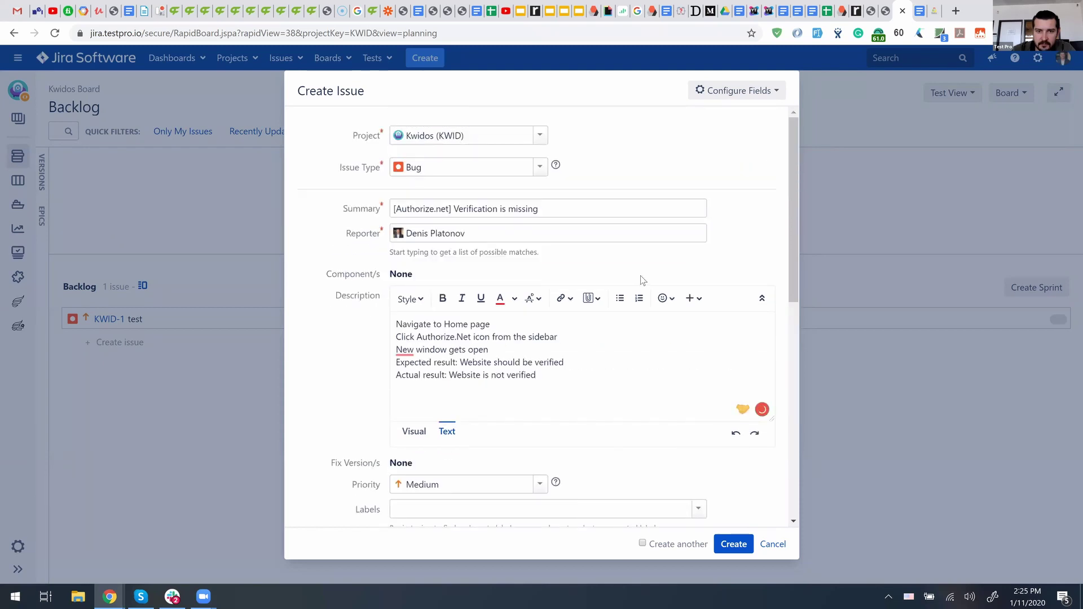
Check that the screenshot is listed among the bug's attachments and create the issue
scroll(642, 280, "down", 7)
scroll(471, 252, "up", 1)
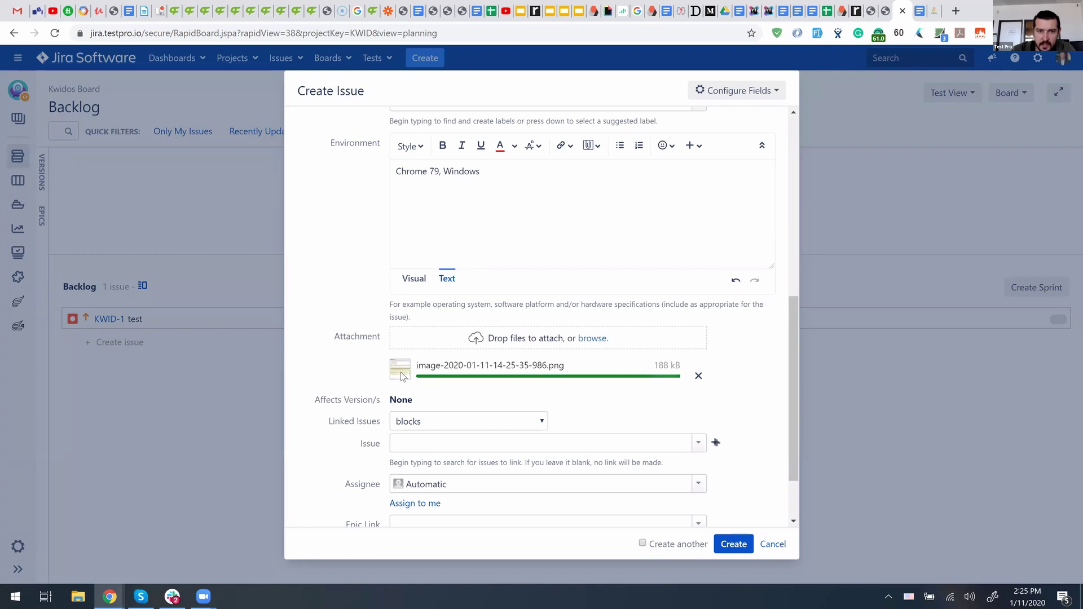
left_click(726, 550)
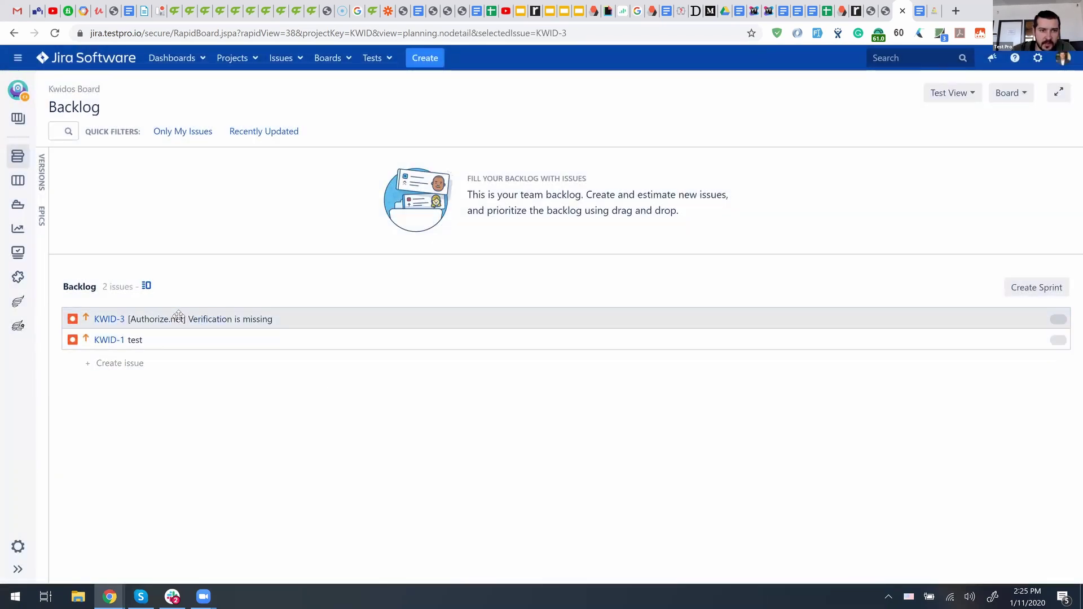
Open the new "[Authorize.net] Verification is missing" issue from the backlog and review its description and attached screenshot
left_click(111, 321)
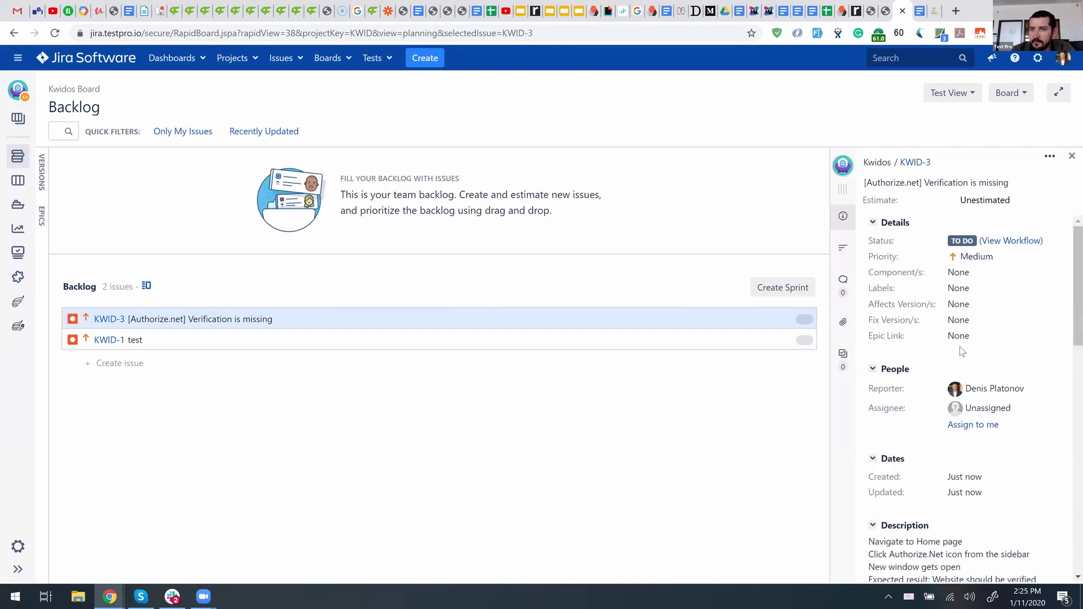
scroll(960, 348, "down", 7)
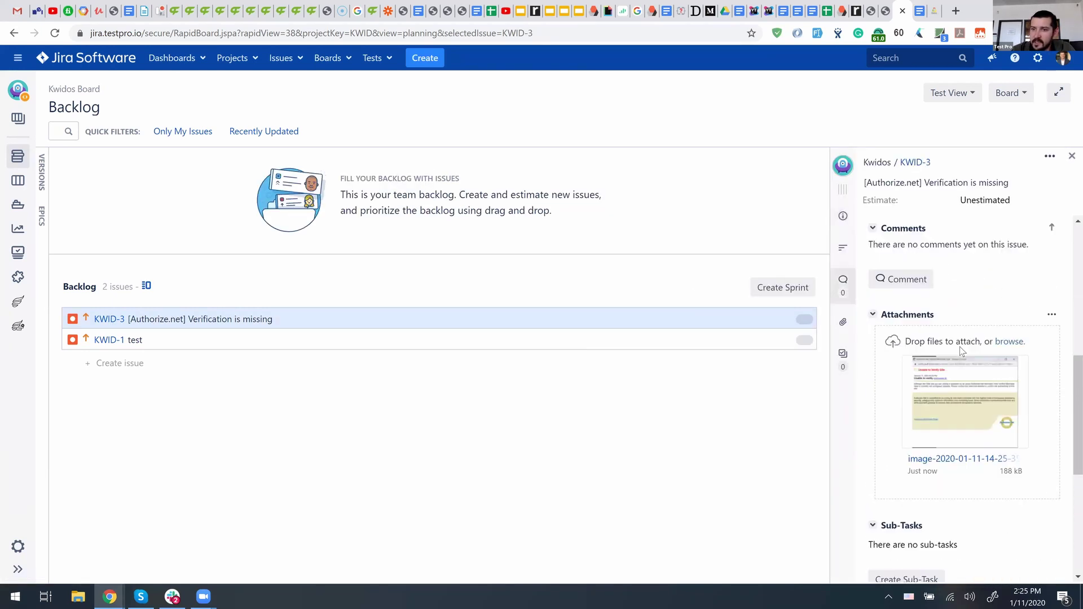
scroll(960, 347, "down", 2)
scroll(960, 352, "up", 4)
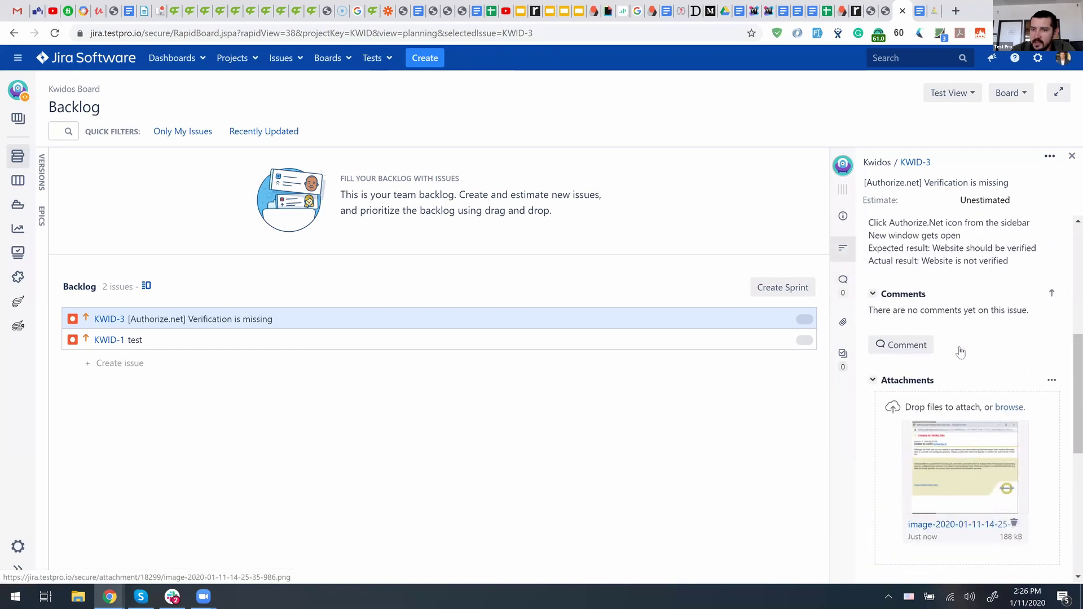